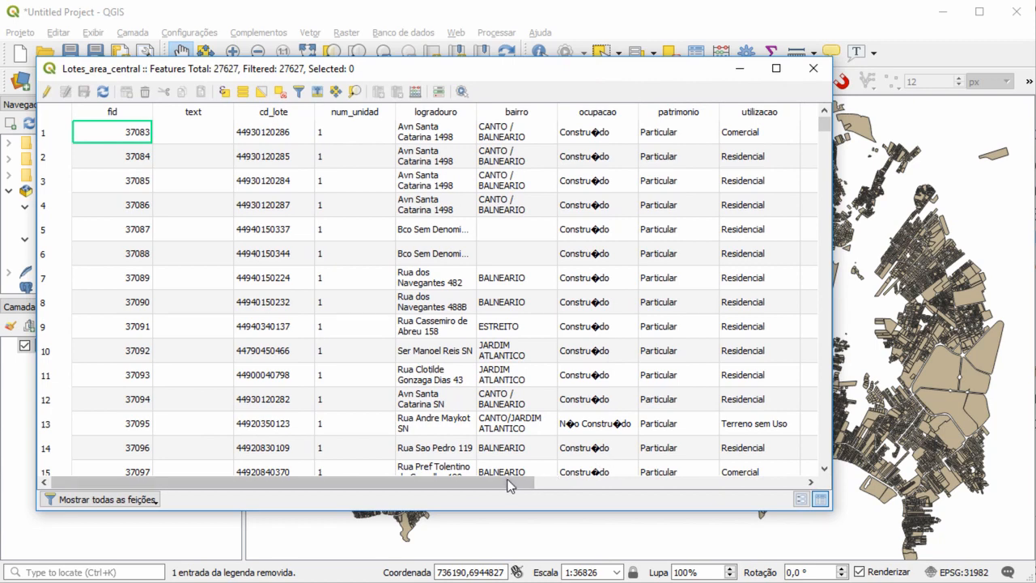
Step: Review the attribute columns of the Lotes_area_central table, including utilizacao, and close the table
drag(505, 481, 775, 484)
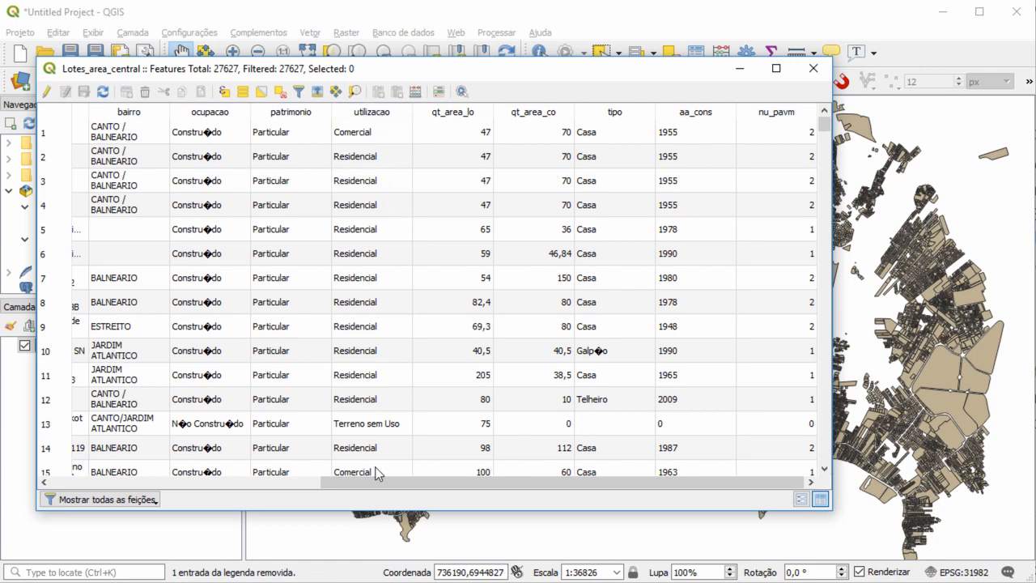
drag(389, 478, 341, 488)
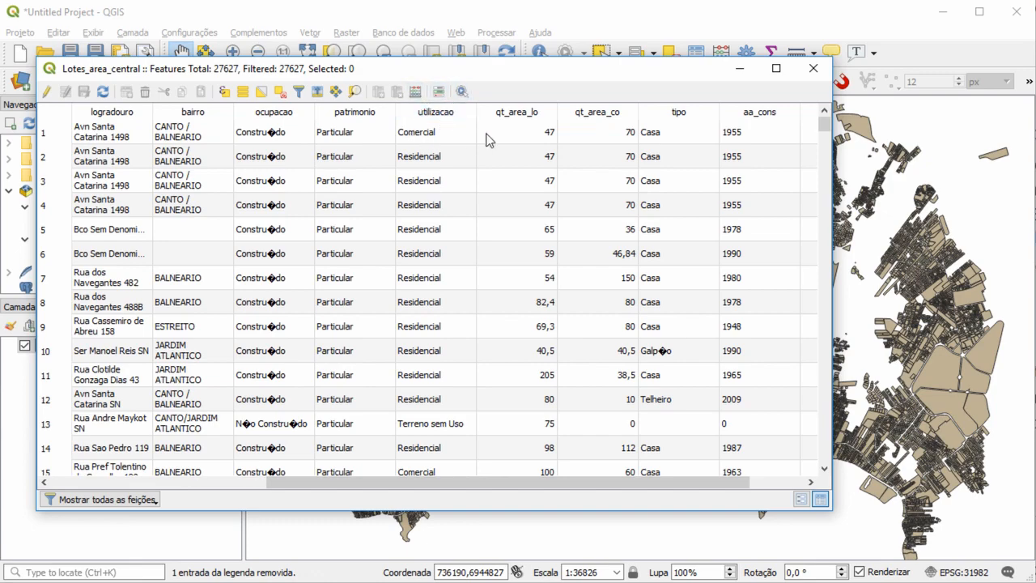
click(814, 68)
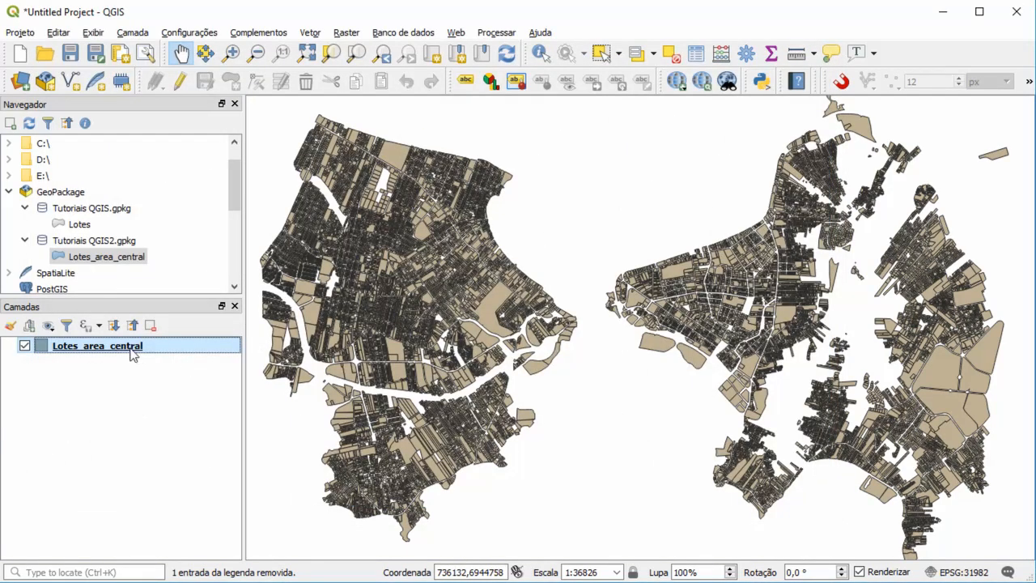
Step: Open the symbology properties of the Lotes_area_central layer
right_click(123, 346)
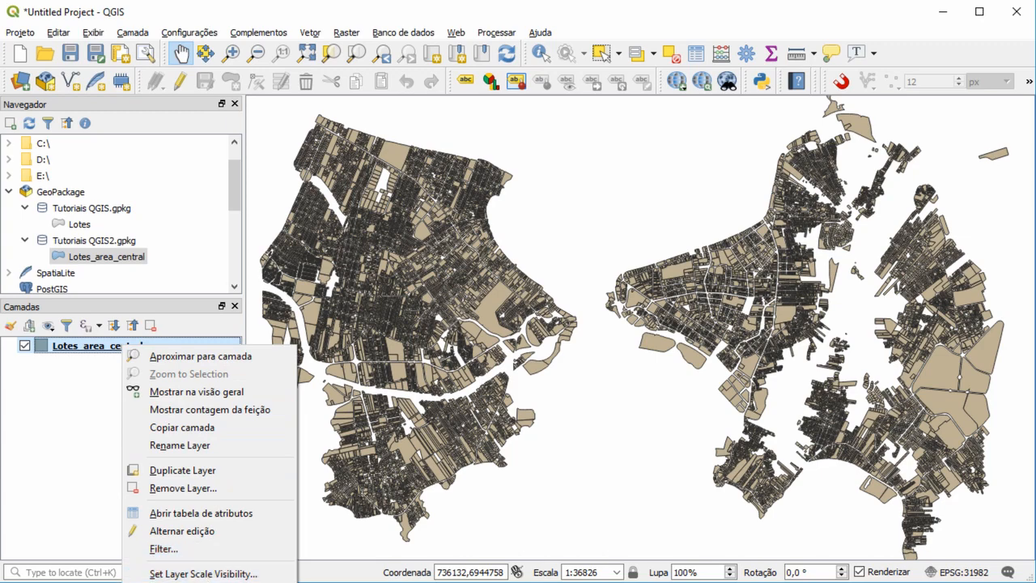
click(194, 581)
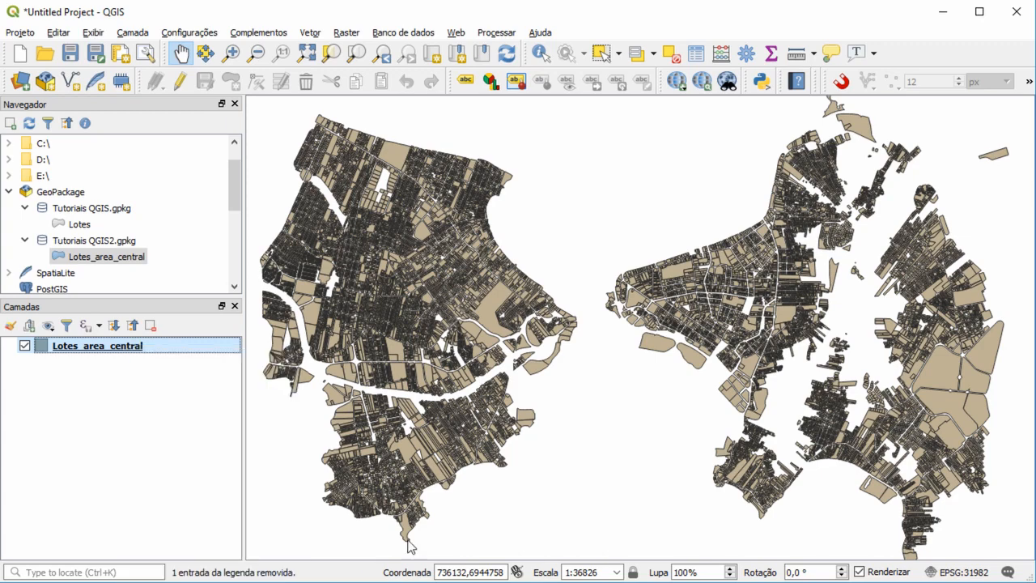
drag(405, 197, 617, 24)
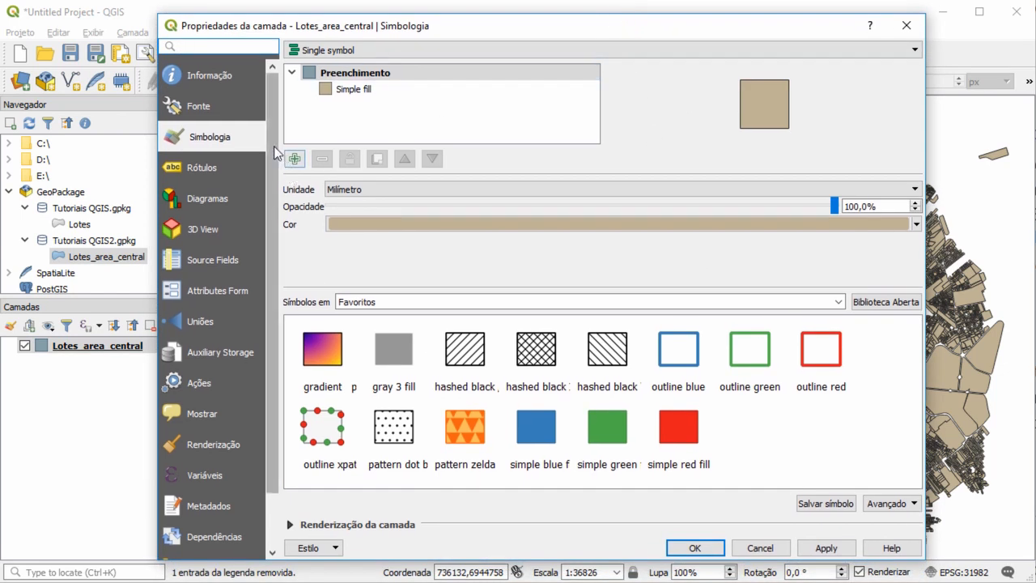
drag(273, 147, 263, 125)
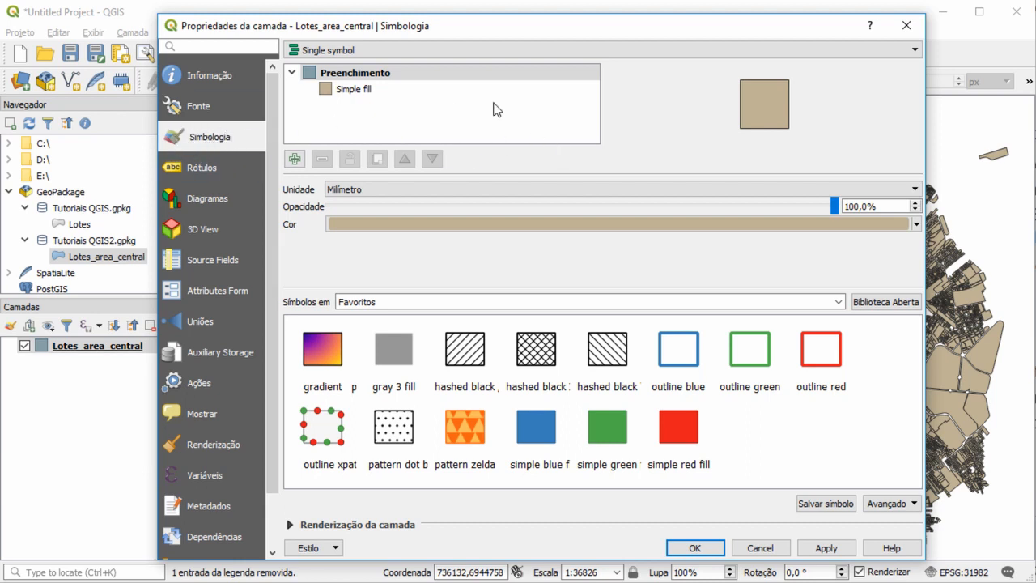
drag(811, 36, 816, 30)
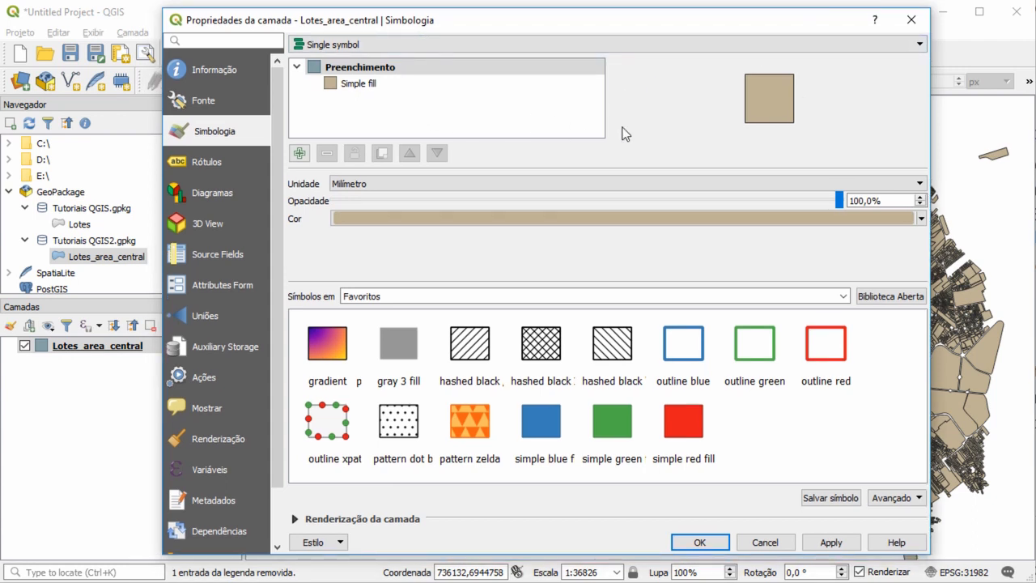
Step: Review the available renderer types, keep Single symbol, and display the settings of its Simple fill
click(911, 45)
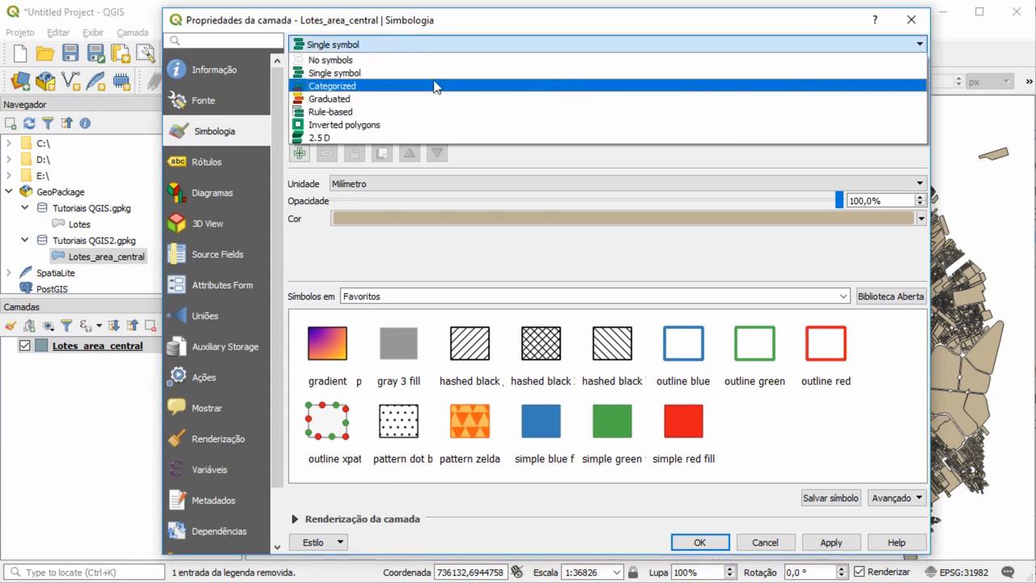
click(349, 74)
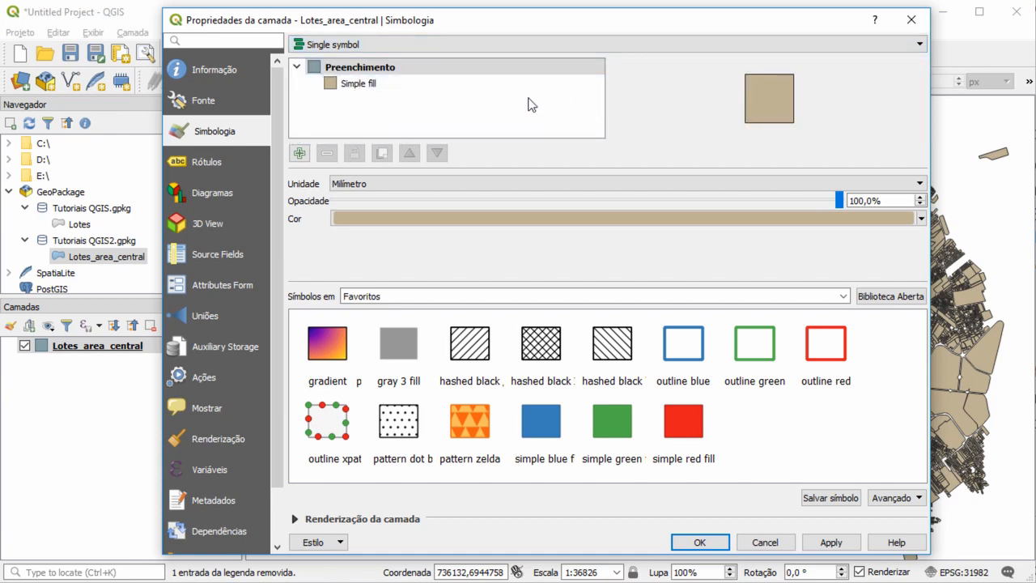
click(375, 83)
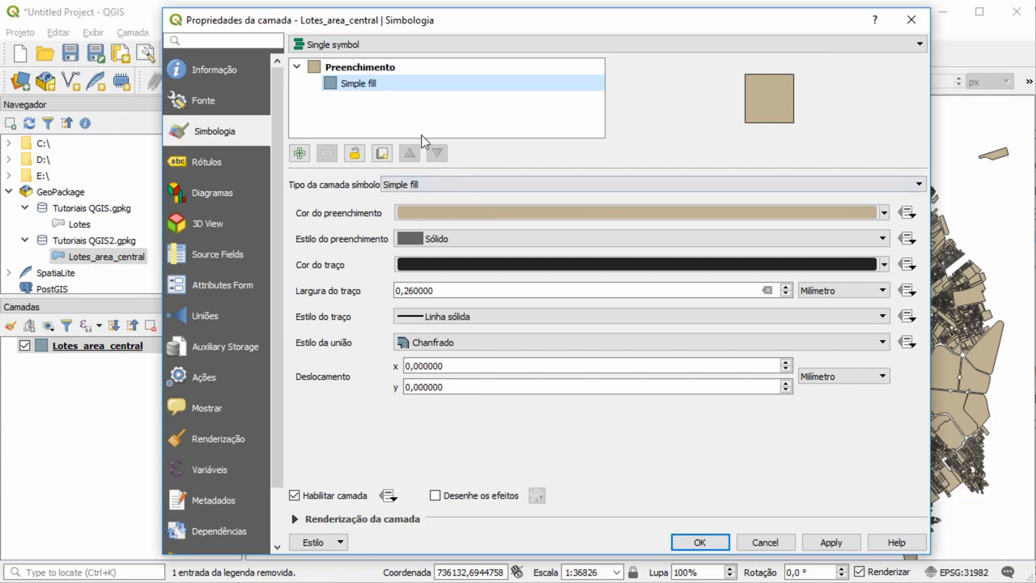
Step: Classify the layer with the Categorized renderer on the utilizacao column using random colors, and widen the value column to show full names
click(571, 45)
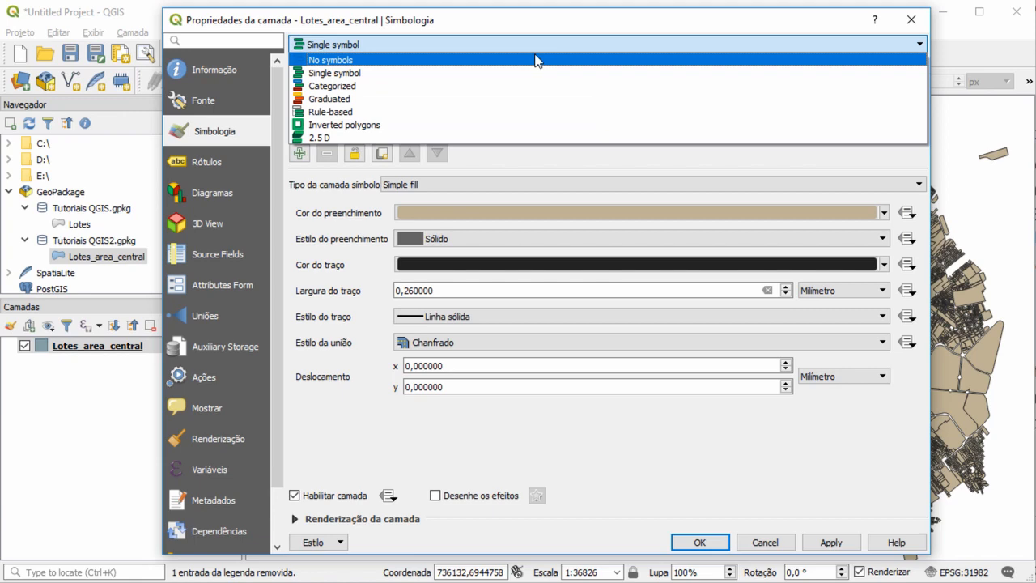
click(356, 86)
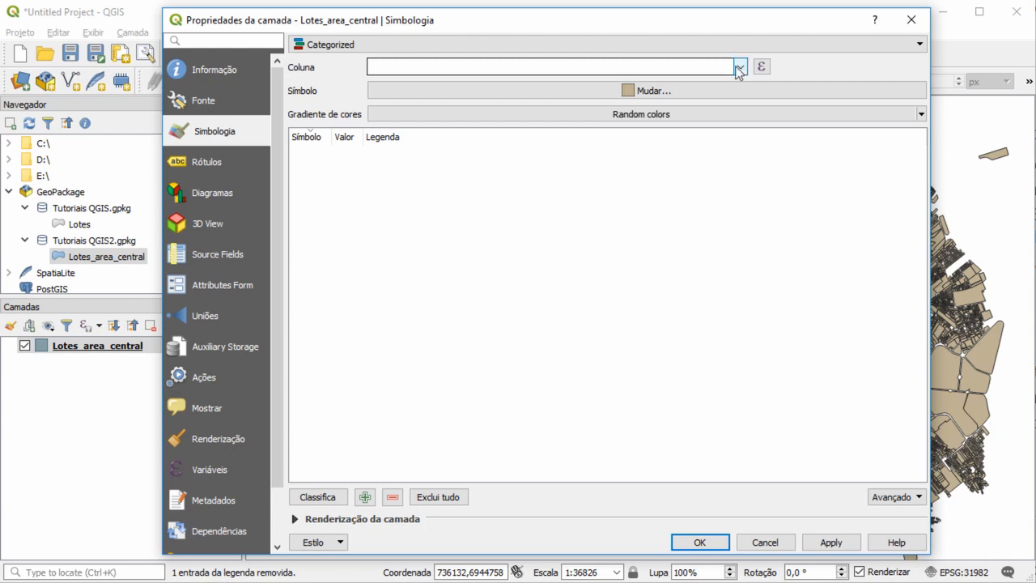
click(579, 66)
click(741, 67)
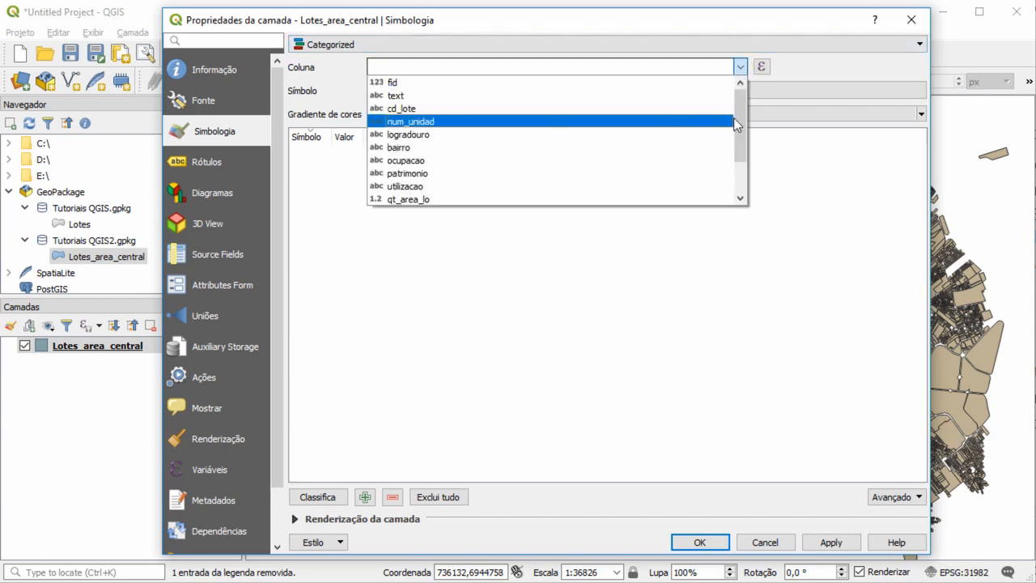
drag(739, 105, 740, 143)
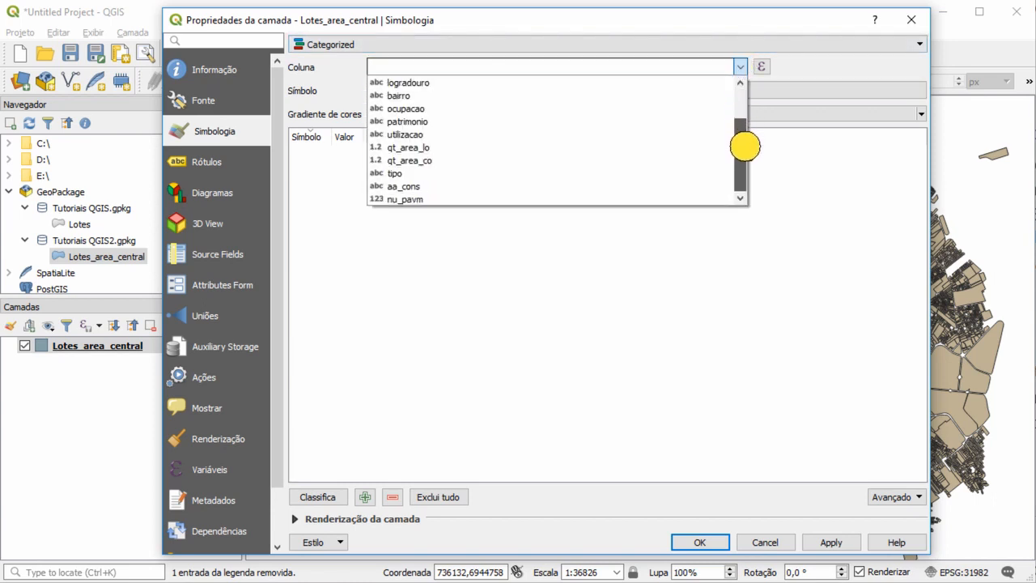
click(446, 137)
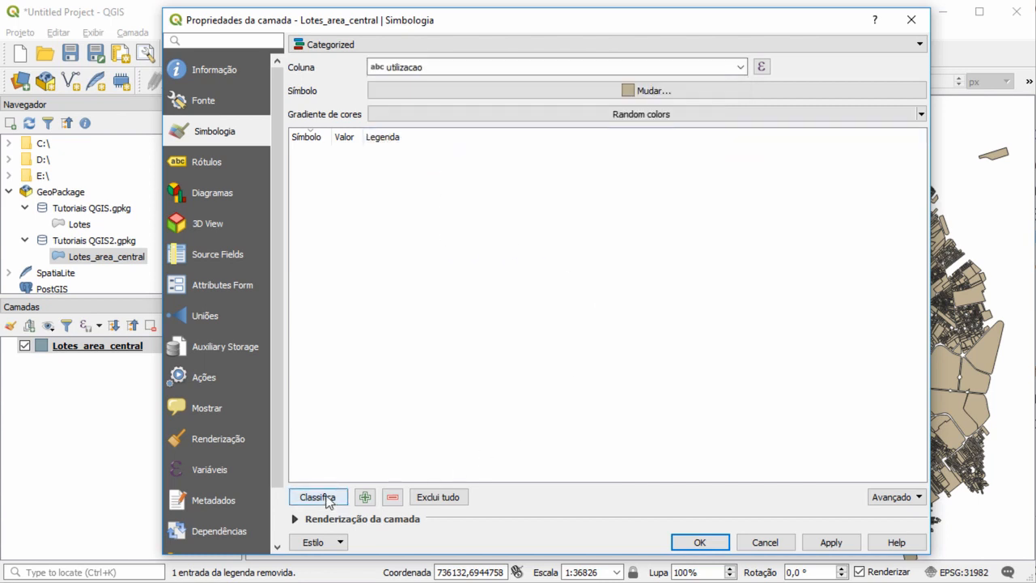
click(317, 497)
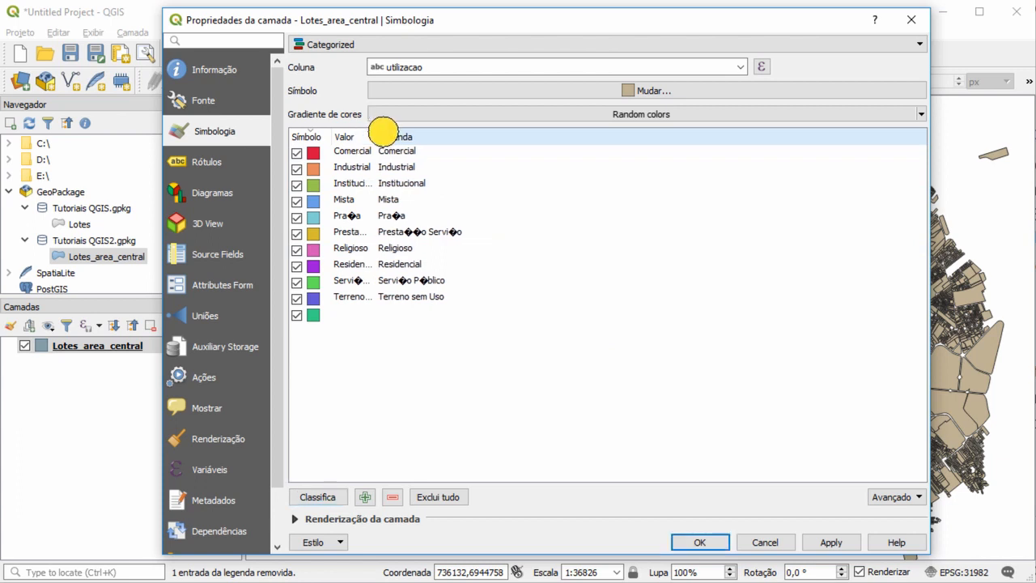
drag(383, 132, 444, 136)
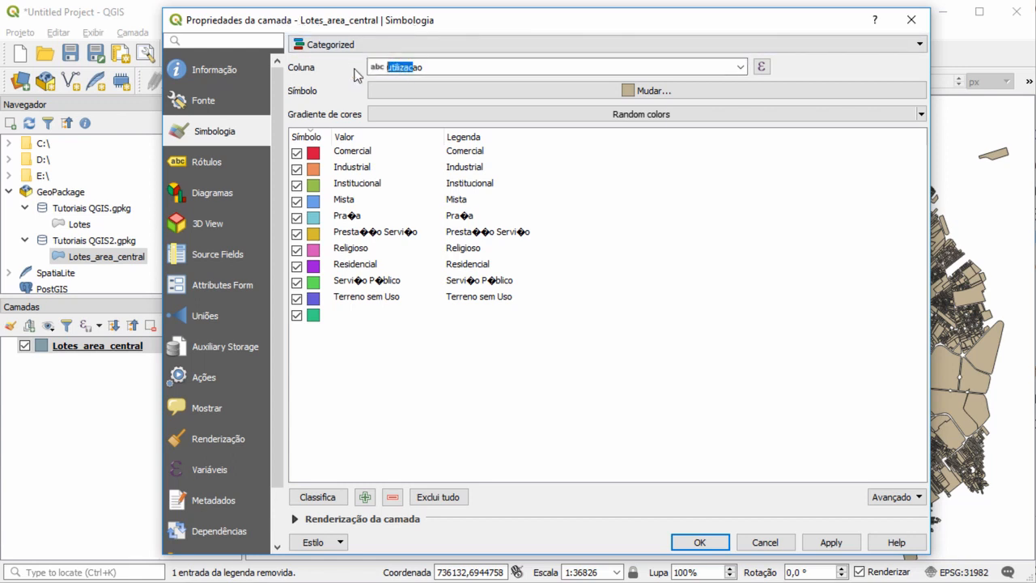
drag(446, 69, 373, 71)
Step: Change the fill color of the Comercial category to the bright red among the recent colors
click(356, 155)
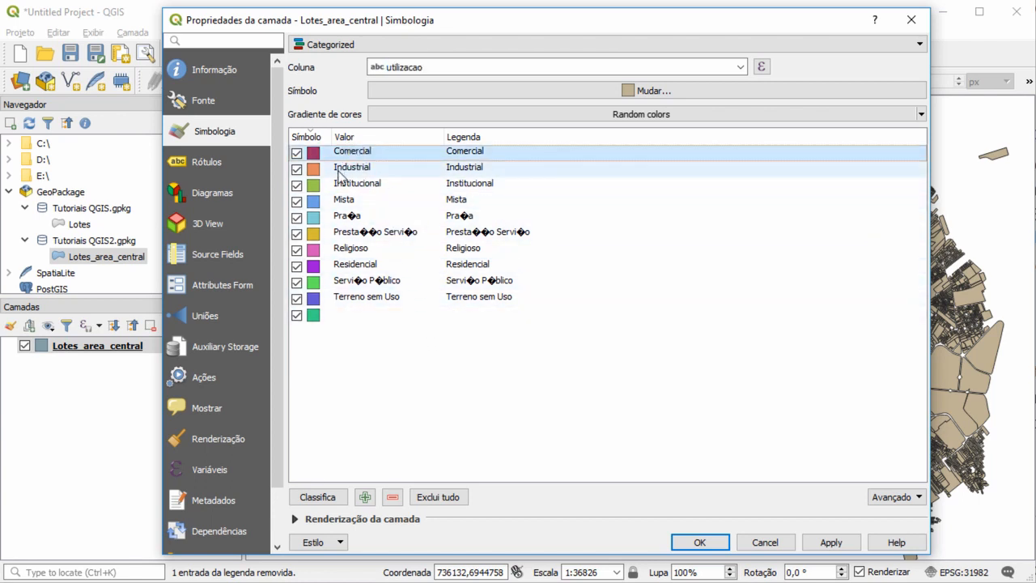
double_click(313, 151)
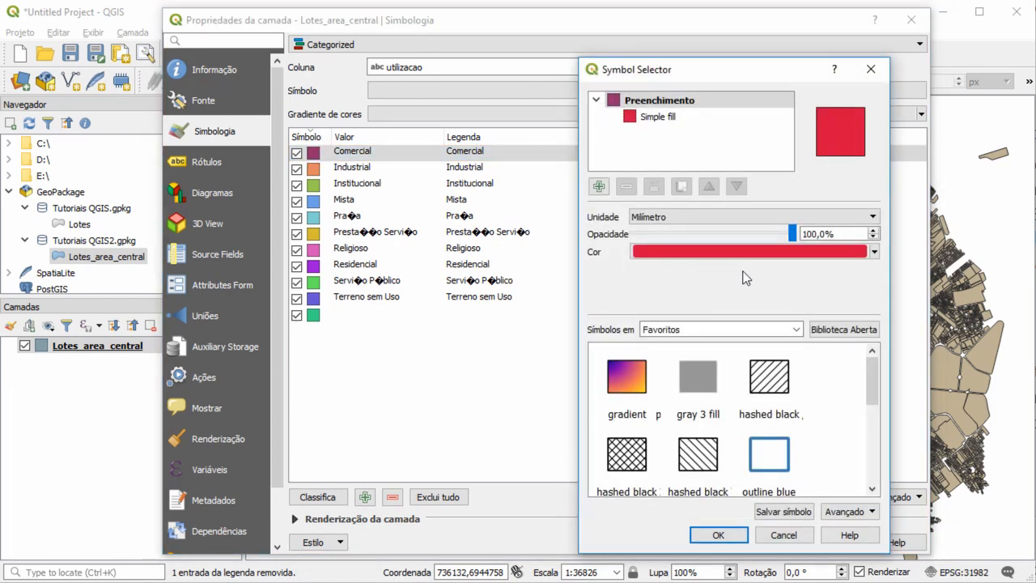
click(874, 252)
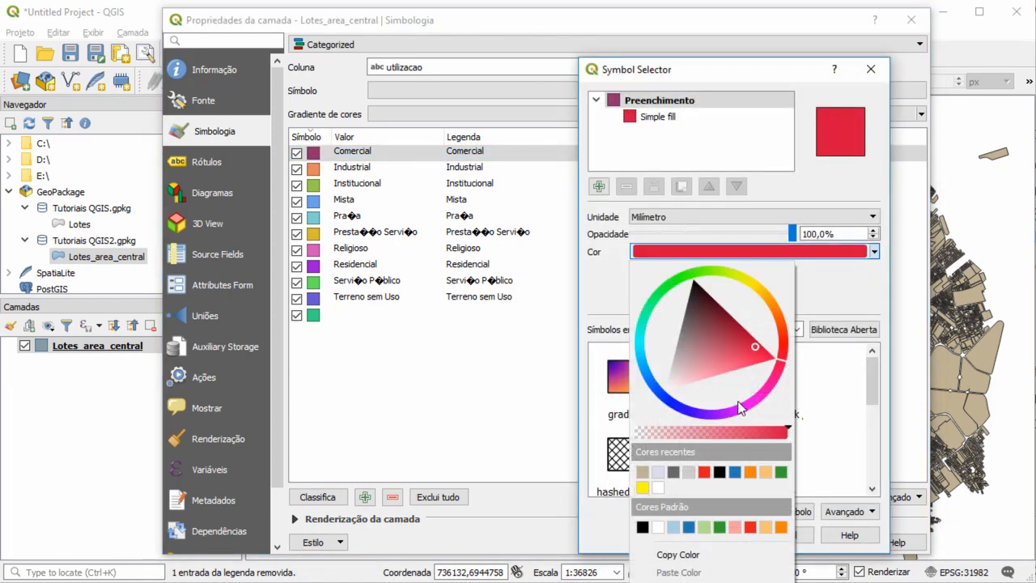
click(704, 471)
click(718, 533)
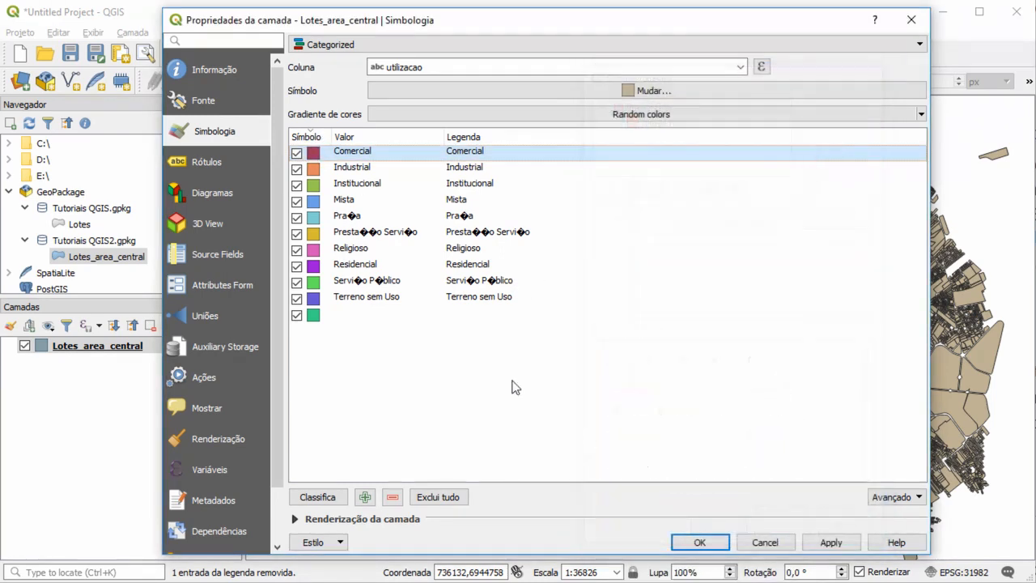
Step: Change the fill color of the Prestação Serviço category to a dark brownish orange
click(350, 234)
double_click(311, 233)
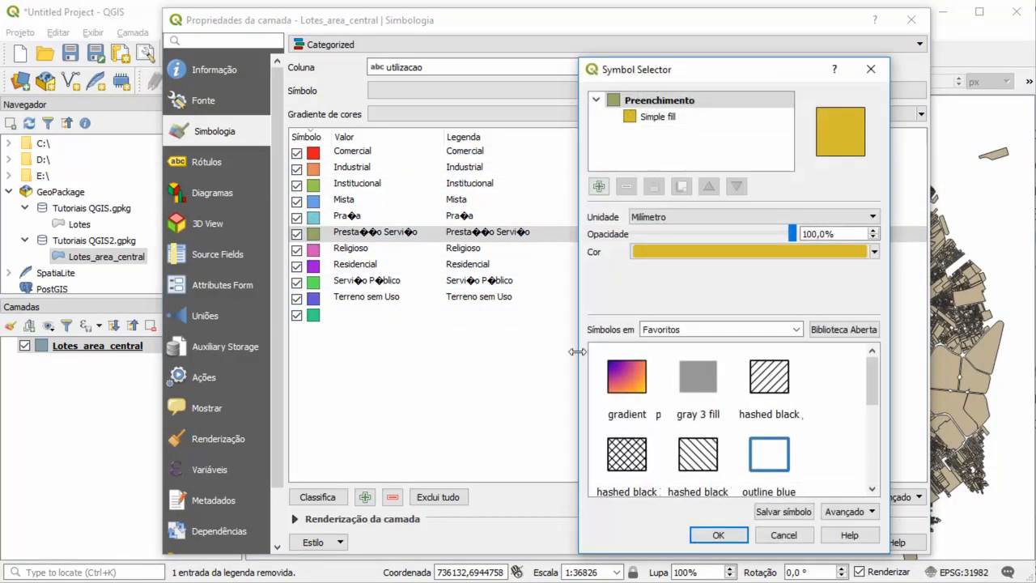
click(874, 252)
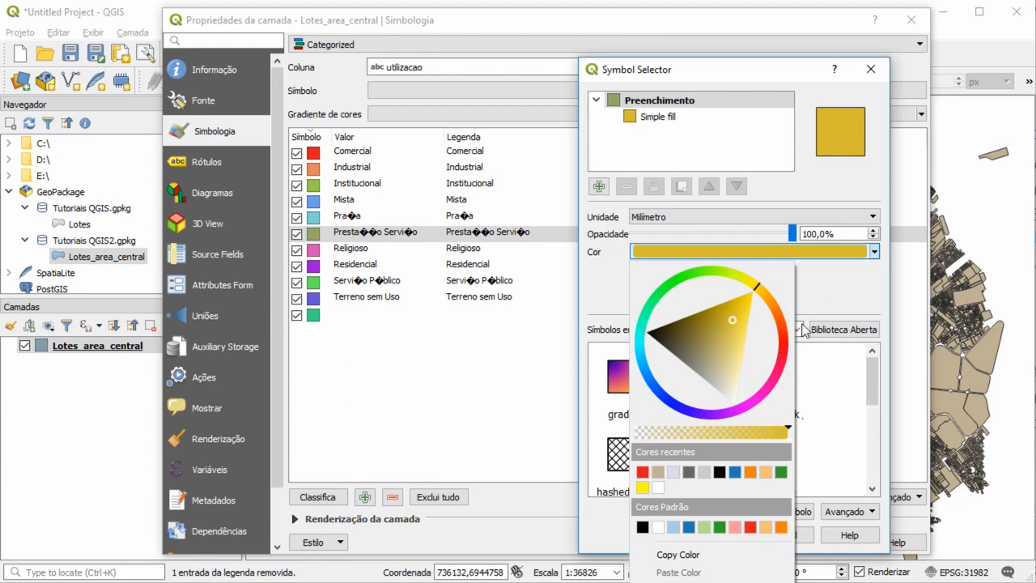
mouse_move(765, 296)
mouse_down()
mouse_move(779, 308)
mouse_move(724, 303)
mouse_move(736, 301)
mouse_up()
click(823, 272)
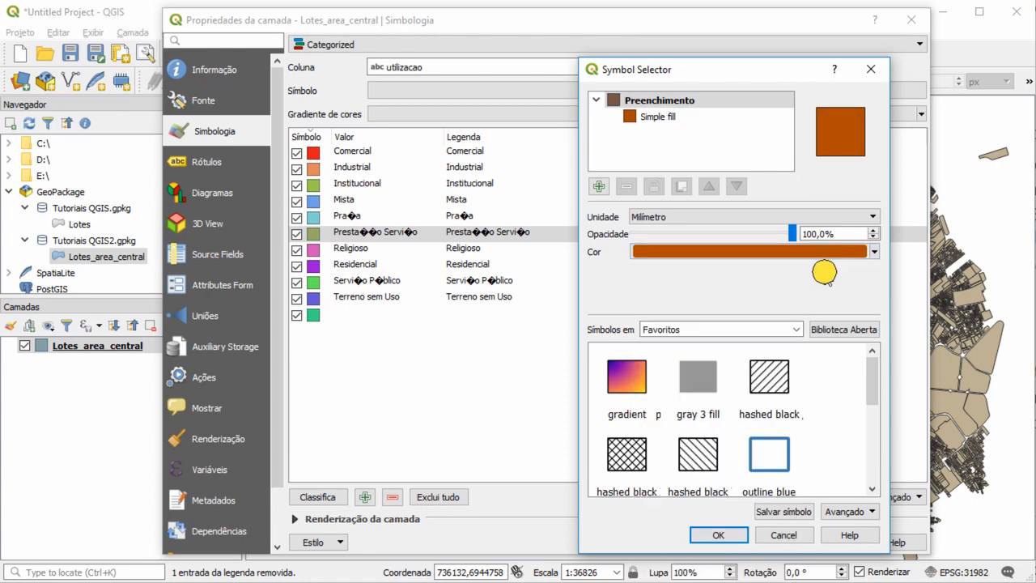
click(717, 534)
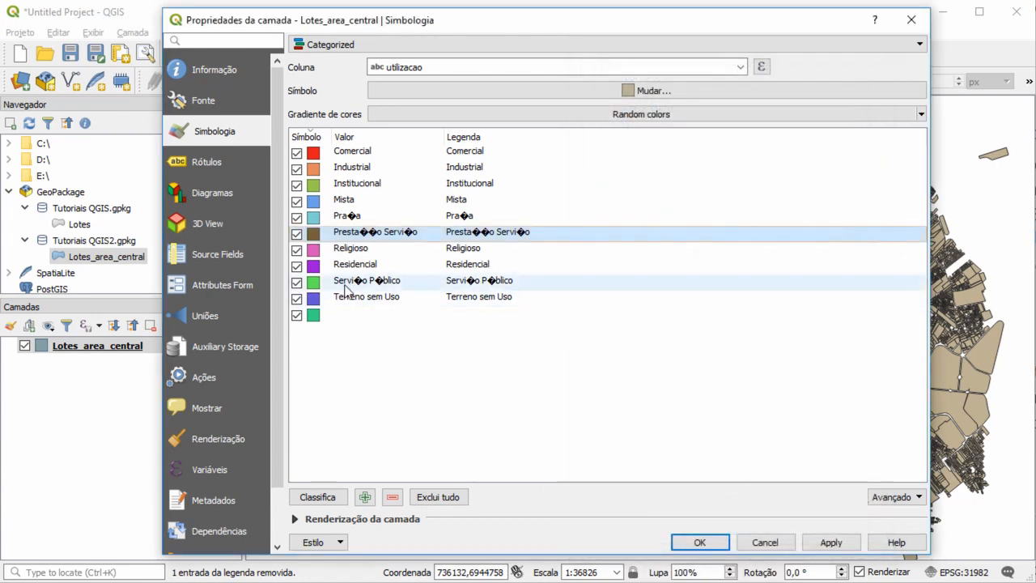
Step: Remove every category except Comercial and Prestação Serviço from the classification, including the blank one
click(356, 168)
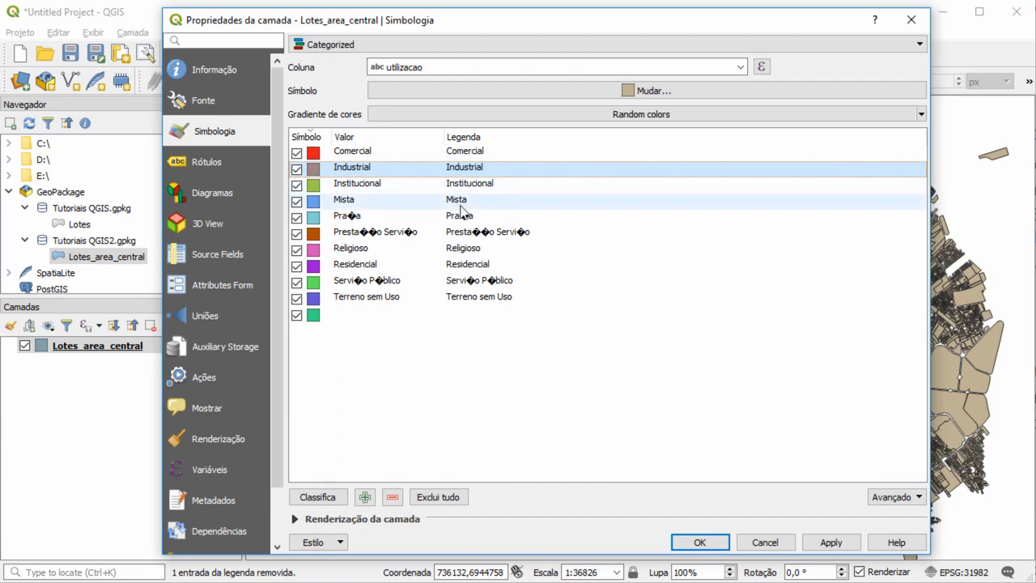
shift+click(356, 217)
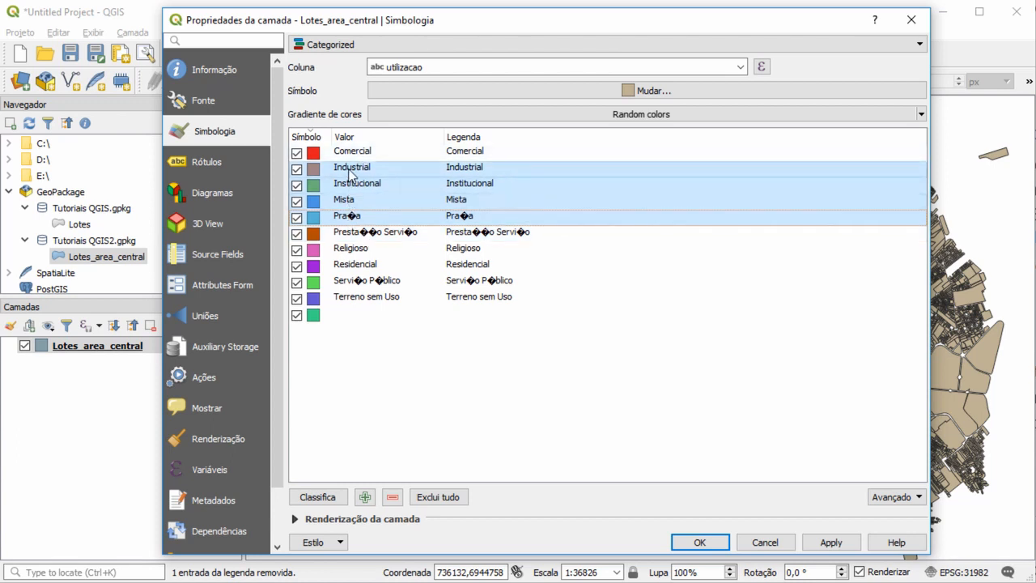
click(393, 497)
click(356, 185)
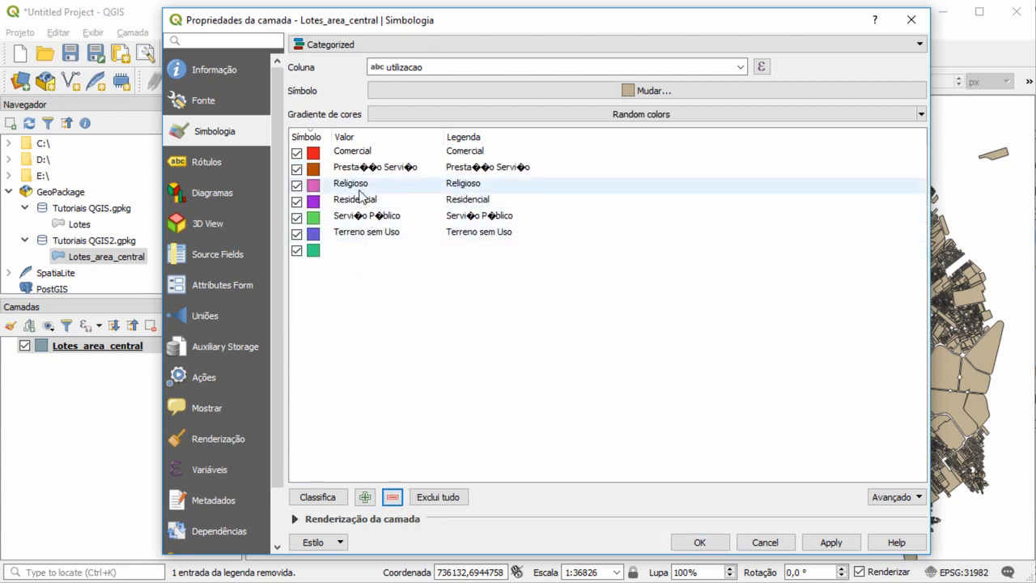
shift+click(354, 251)
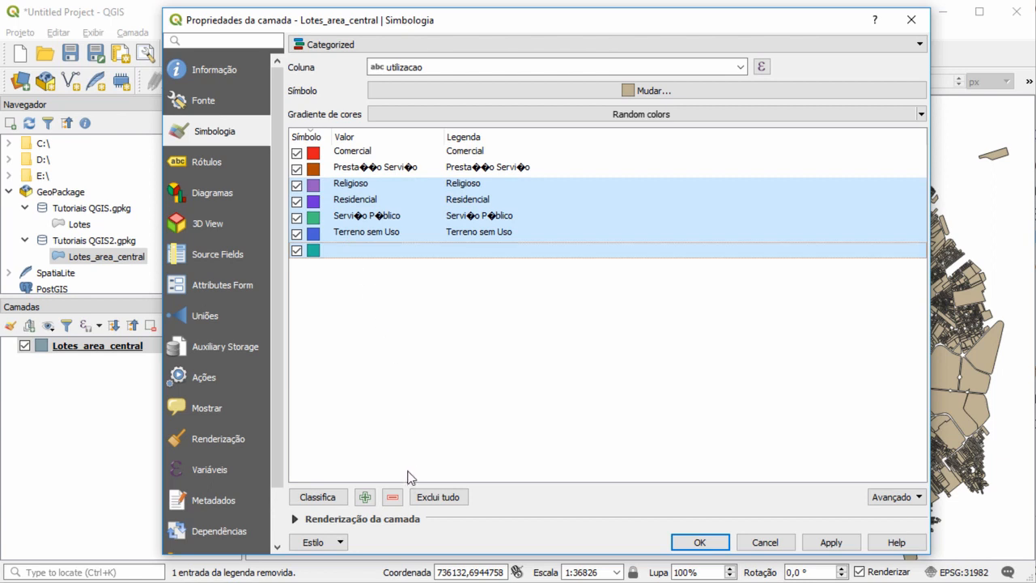
click(393, 496)
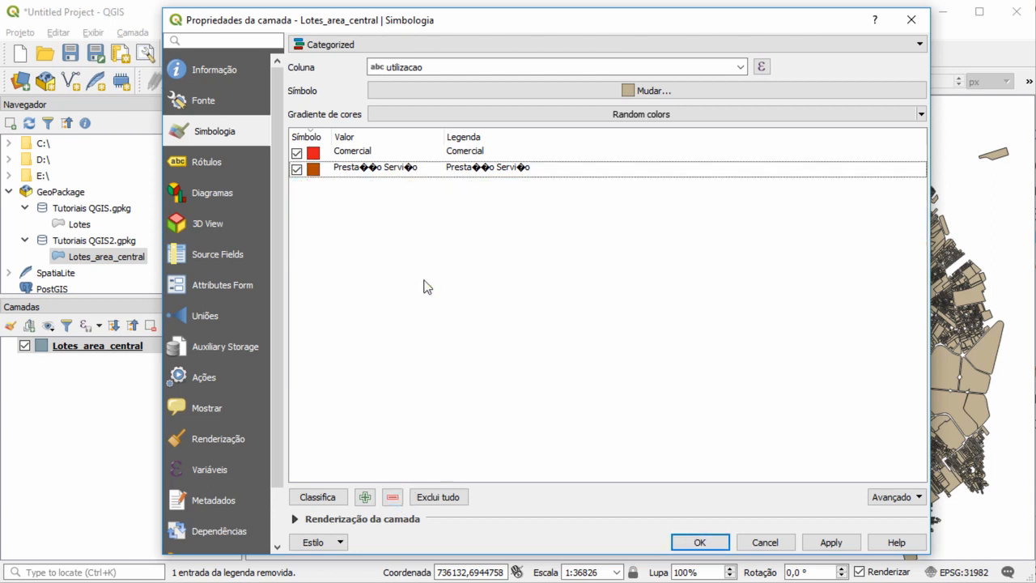
Step: Rename the Prestação Serviço category's legend as Serviços and apply the categorized symbology to the layer
double_click(486, 169)
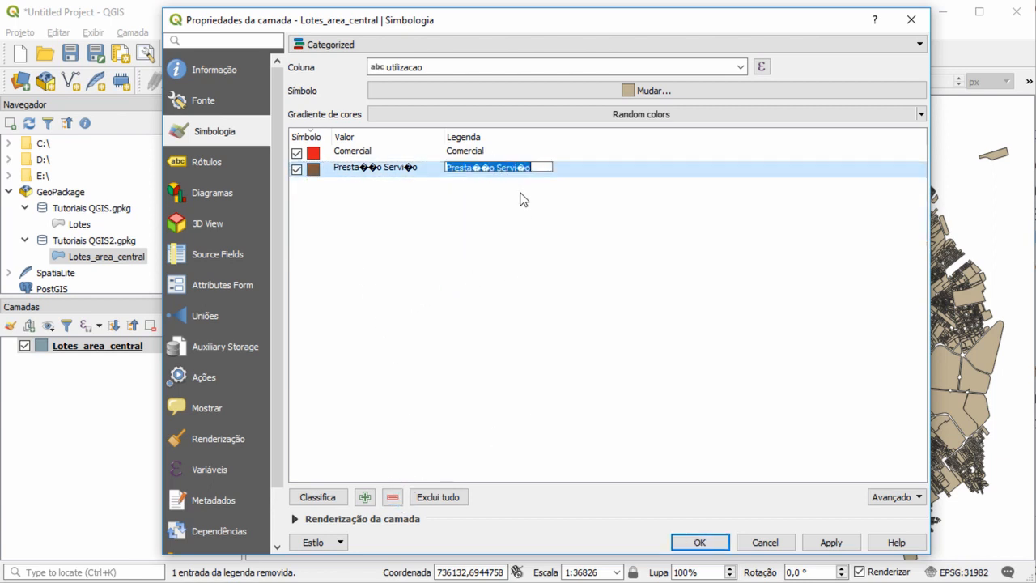
text(Servicos)
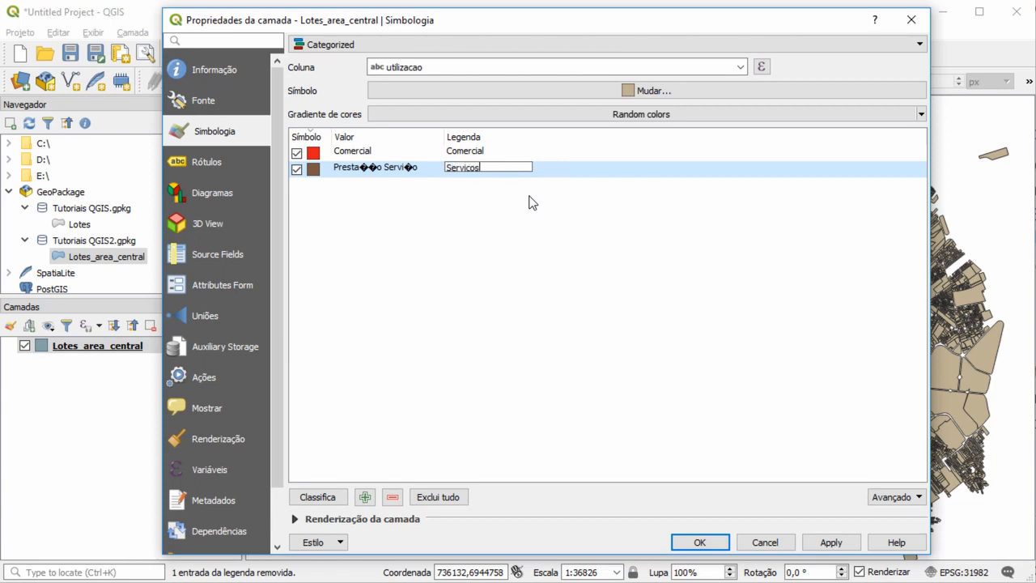
key(Return)
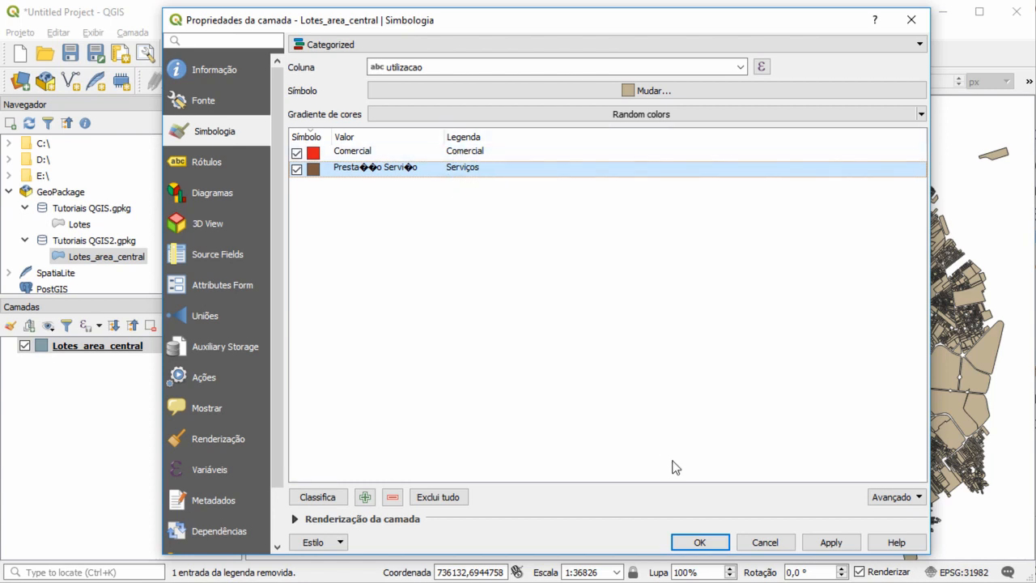
click(700, 543)
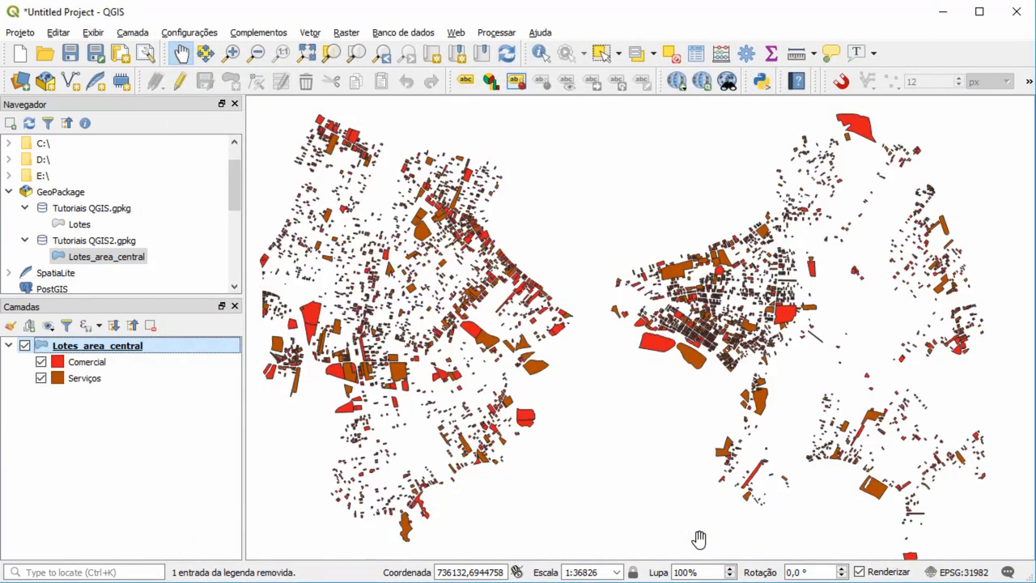
Step: Copy the Lotes layer from Tutoriais QGIS.gpkg into the Tutoriais QGIS2.gpkg database
drag(657, 289, 674, 280)
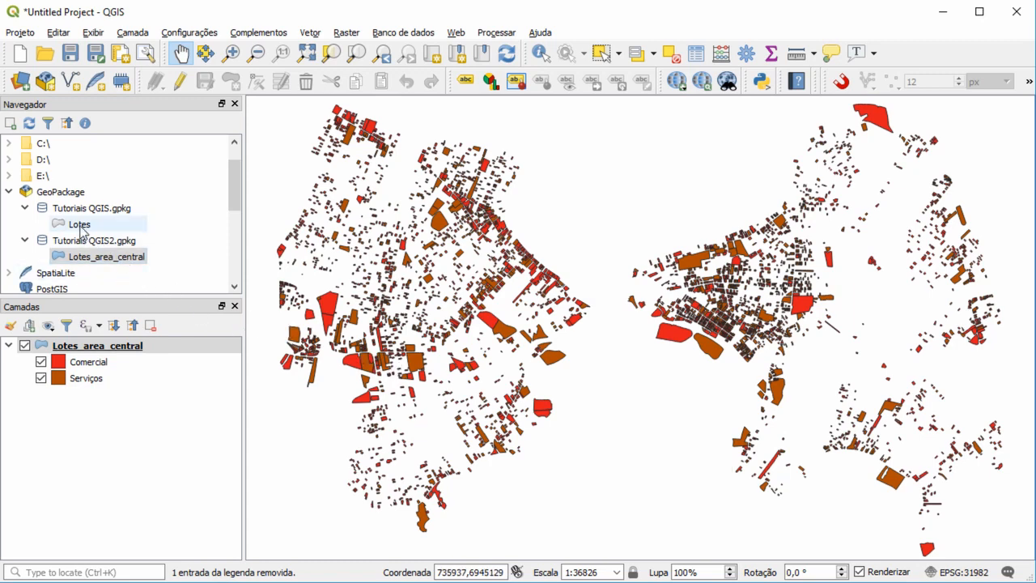
click(77, 223)
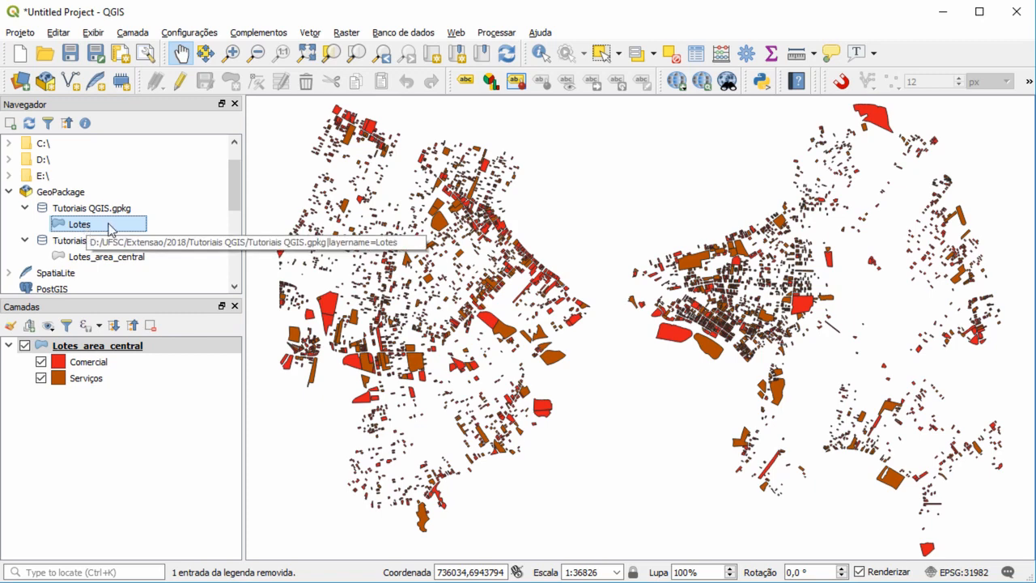
mouse_move(111, 229)
mouse_down()
mouse_move(106, 238)
mouse_move(102, 216)
mouse_move(104, 239)
mouse_up()
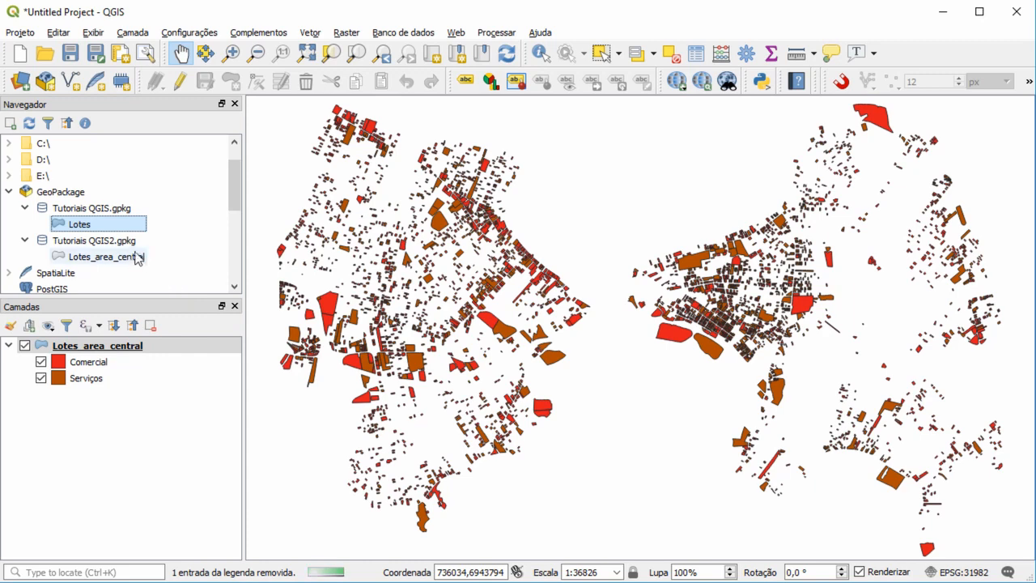
click(127, 242)
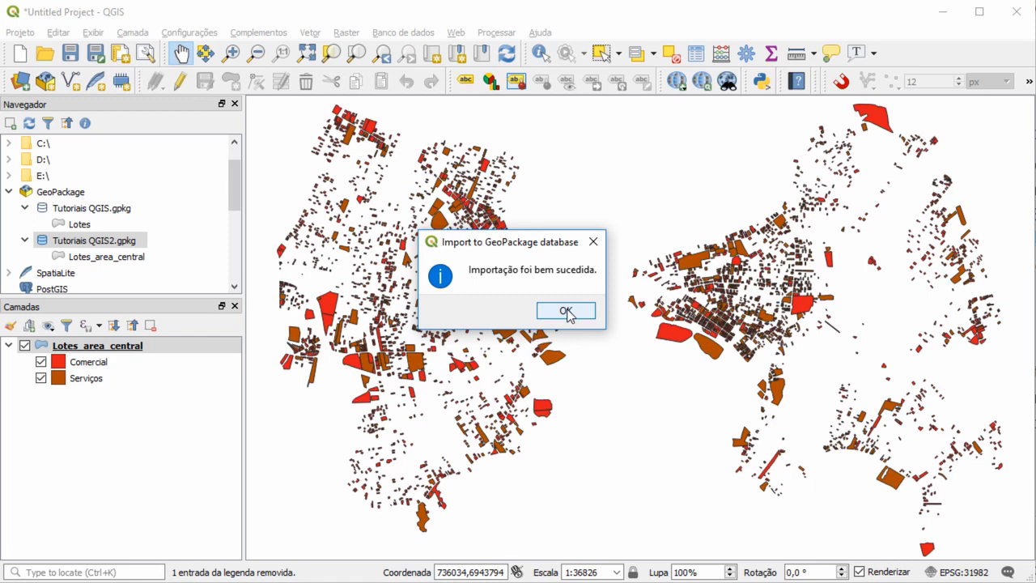
click(566, 311)
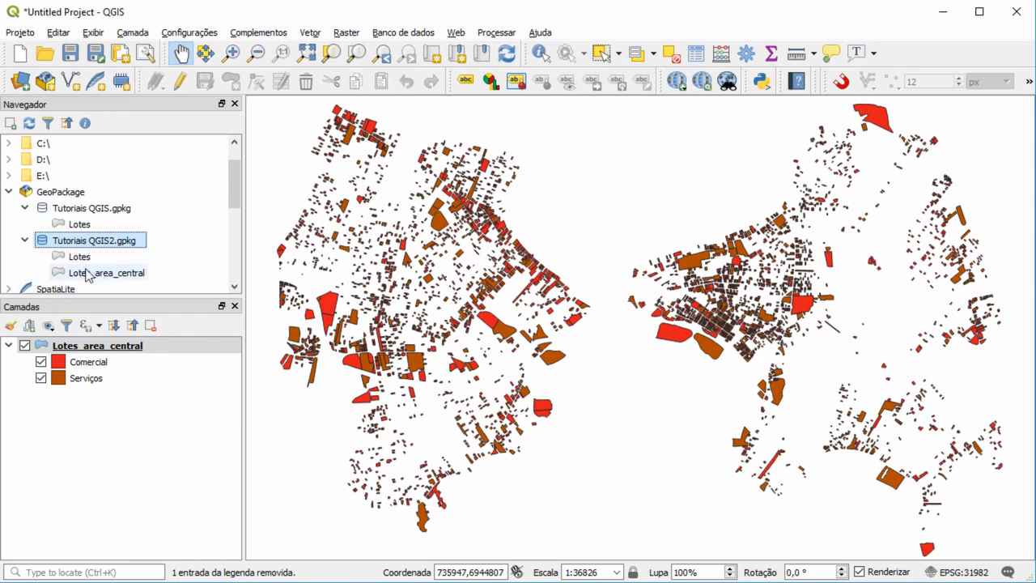
Step: Add the Lotes layer from Tutoriais QGIS2.gpkg to the project and place it beneath Lotes_area_central
click(85, 256)
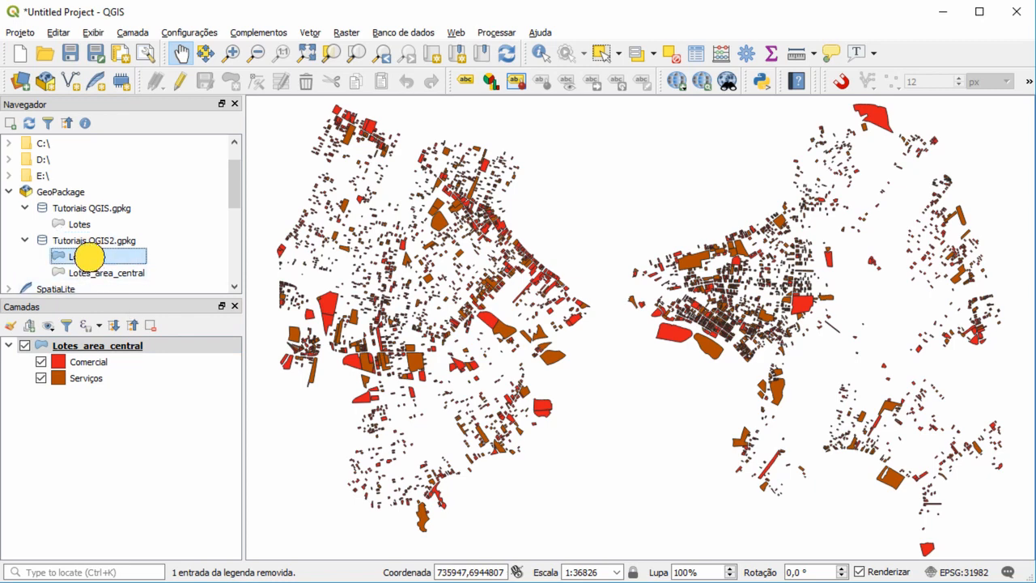
drag(86, 256, 87, 413)
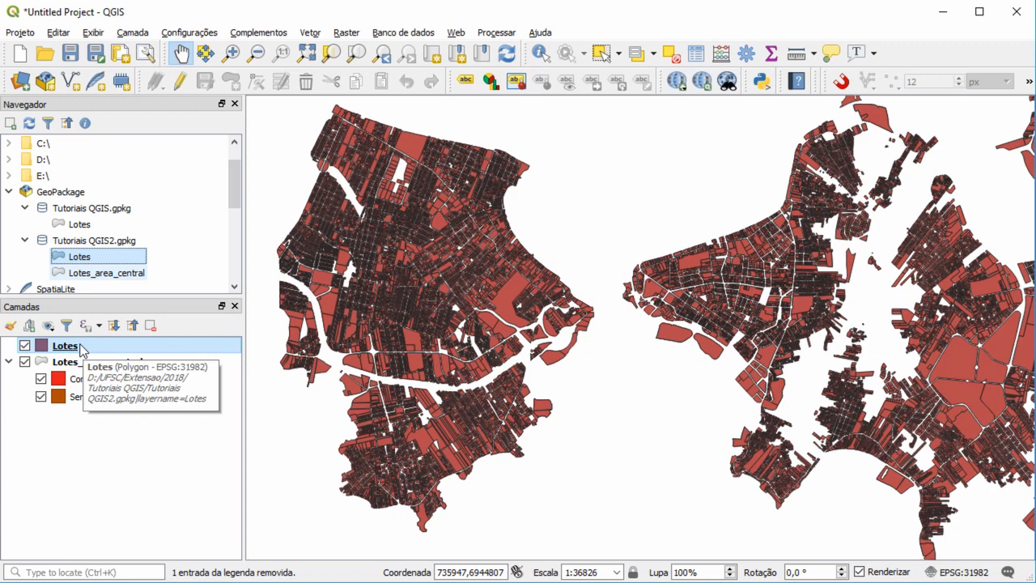
drag(81, 348, 78, 426)
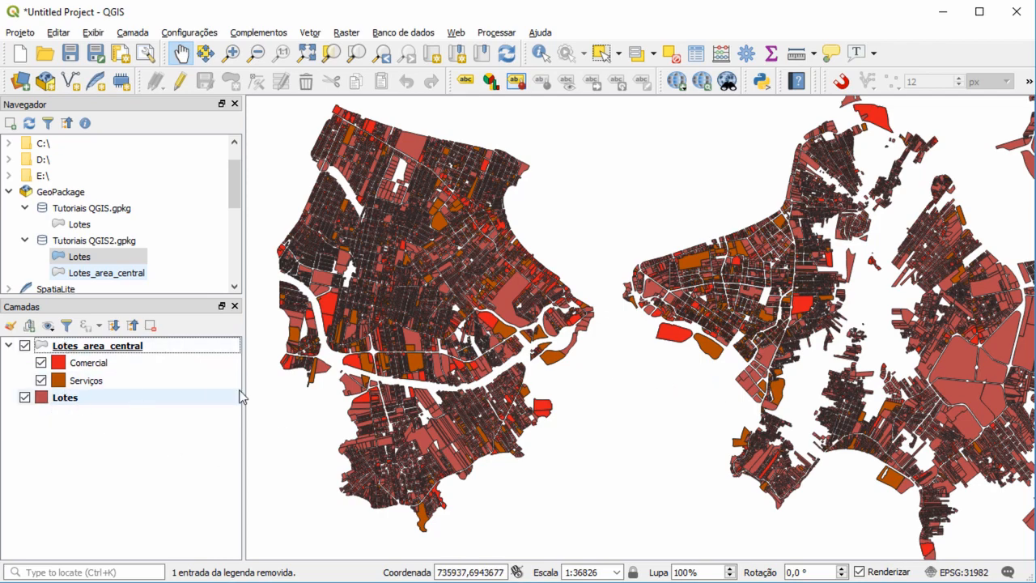
scroll(539, 299, up, 2)
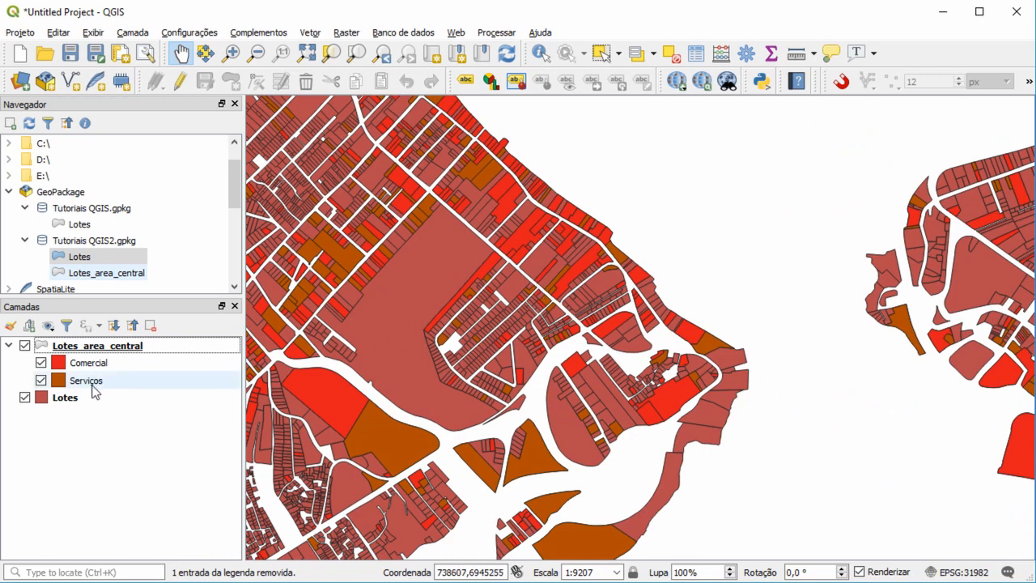
drag(78, 396, 84, 426)
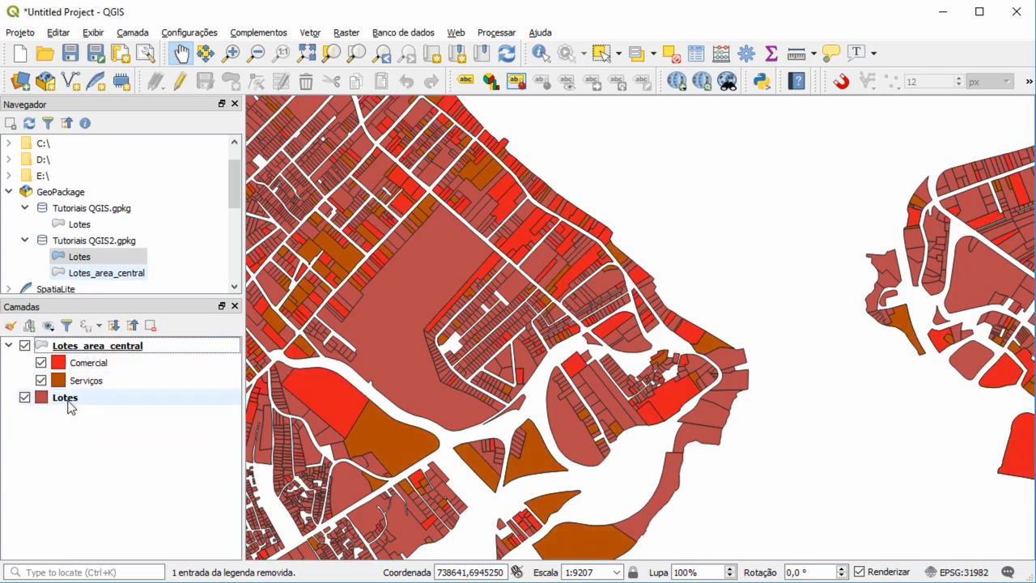
Step: Set the fill color of the Lotes layer's symbol to #cccccc
double_click(65, 398)
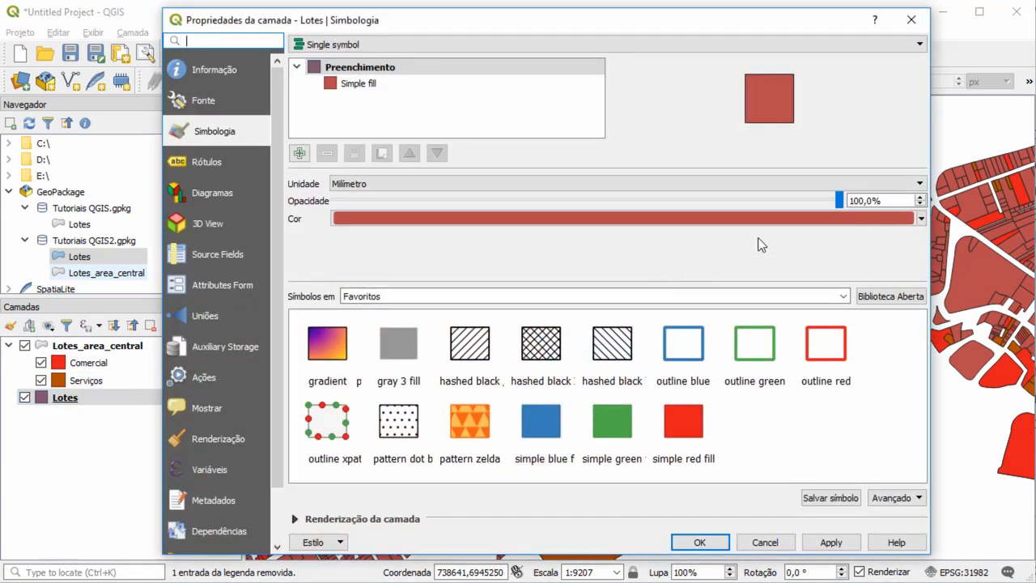
click(902, 218)
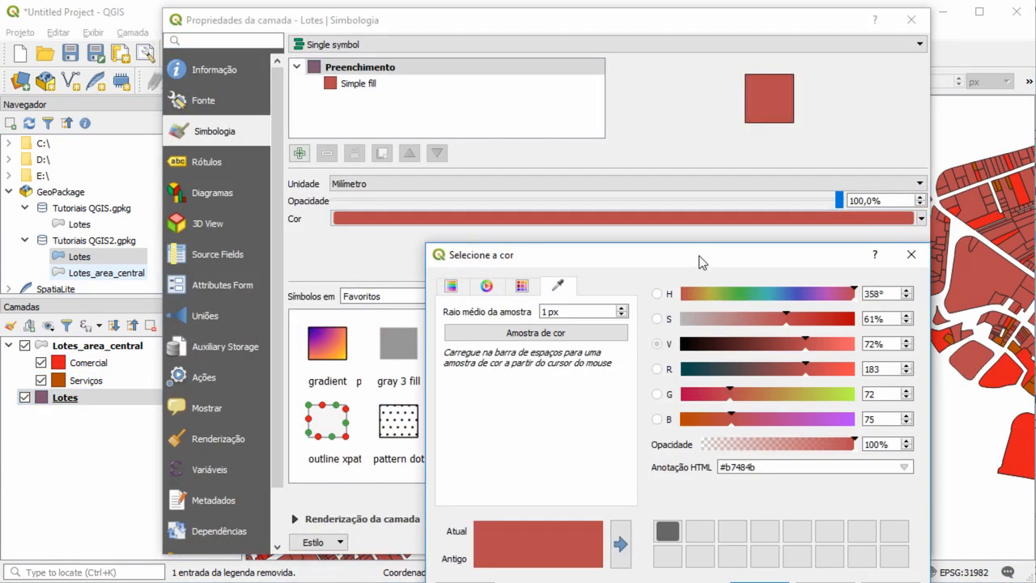
drag(701, 261, 594, 152)
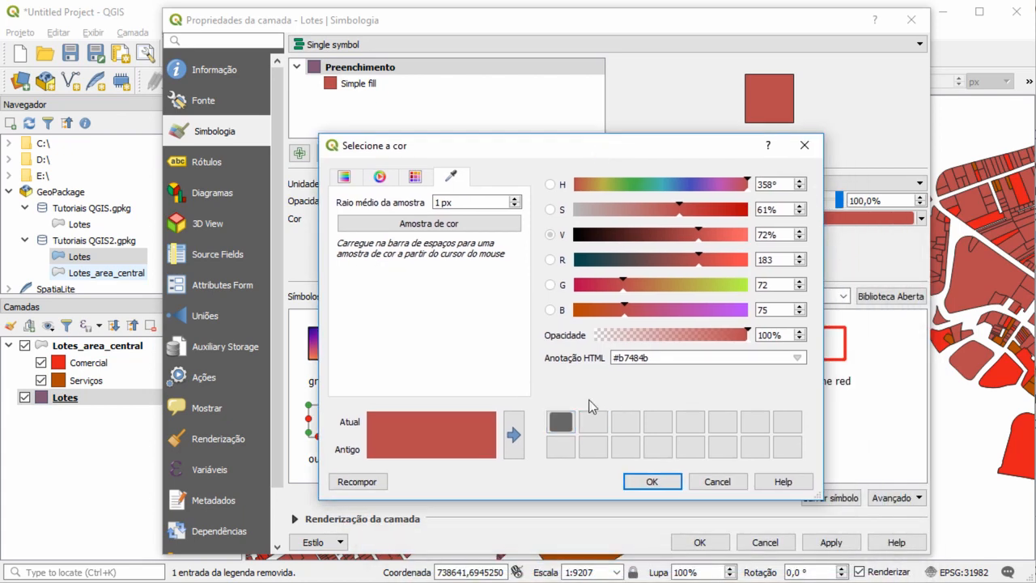
click(617, 357)
double_click(683, 357)
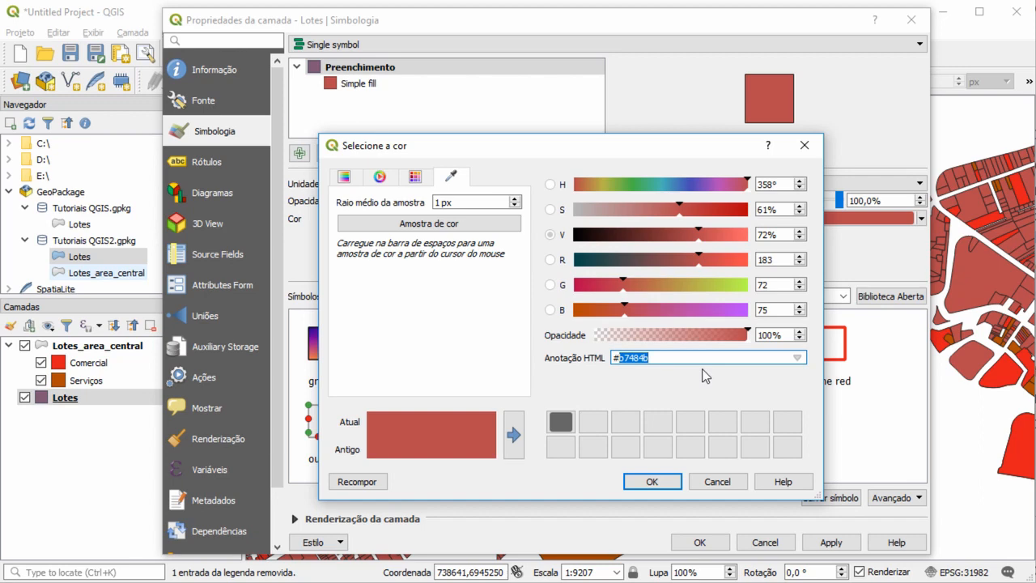
text(cccccc)
key(Return)
click(653, 481)
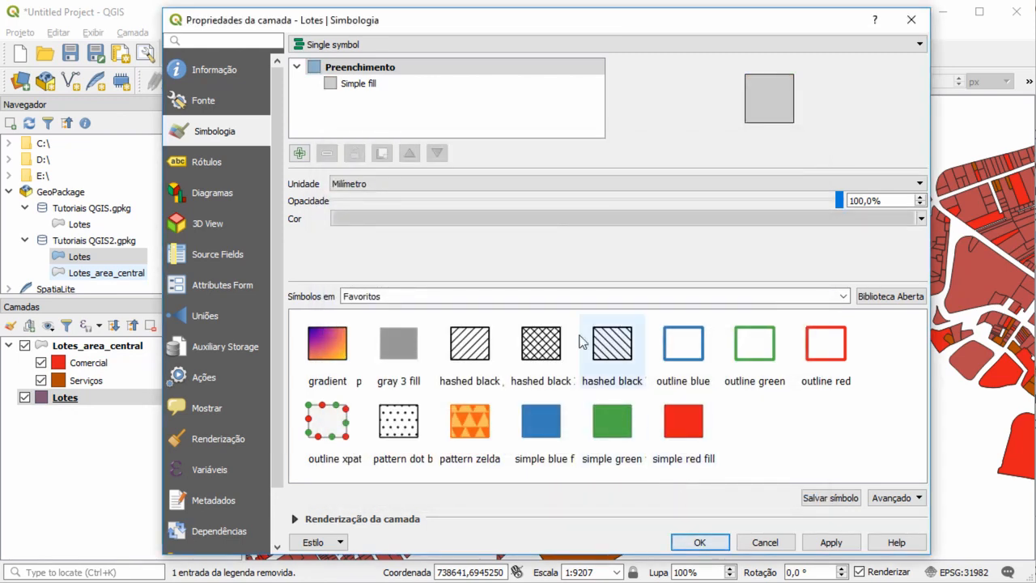
Step: Set the stroke color of the Lotes layer's simple fill to #666666 and apply the symbology
click(363, 83)
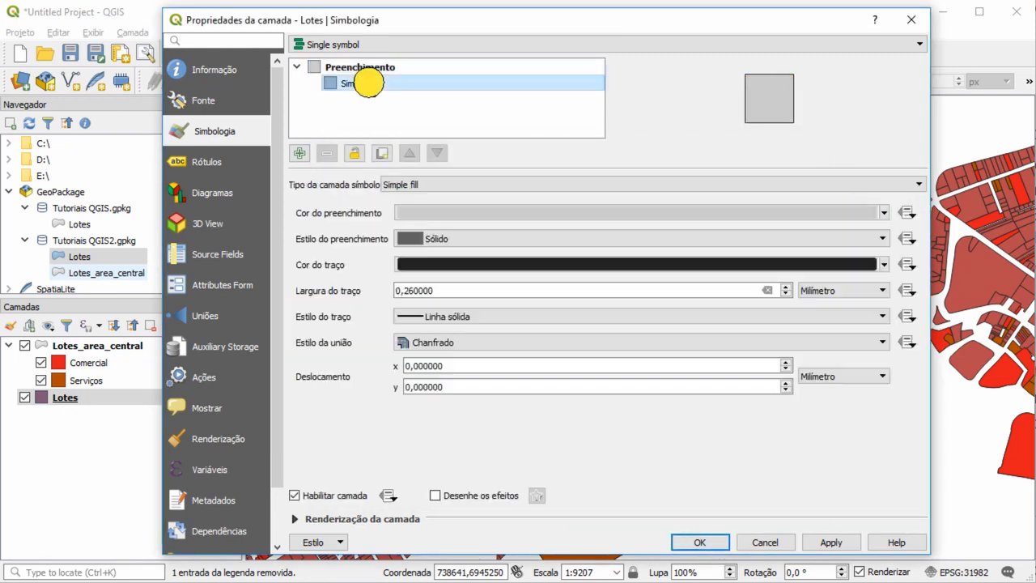
click(846, 265)
triple_click(639, 358)
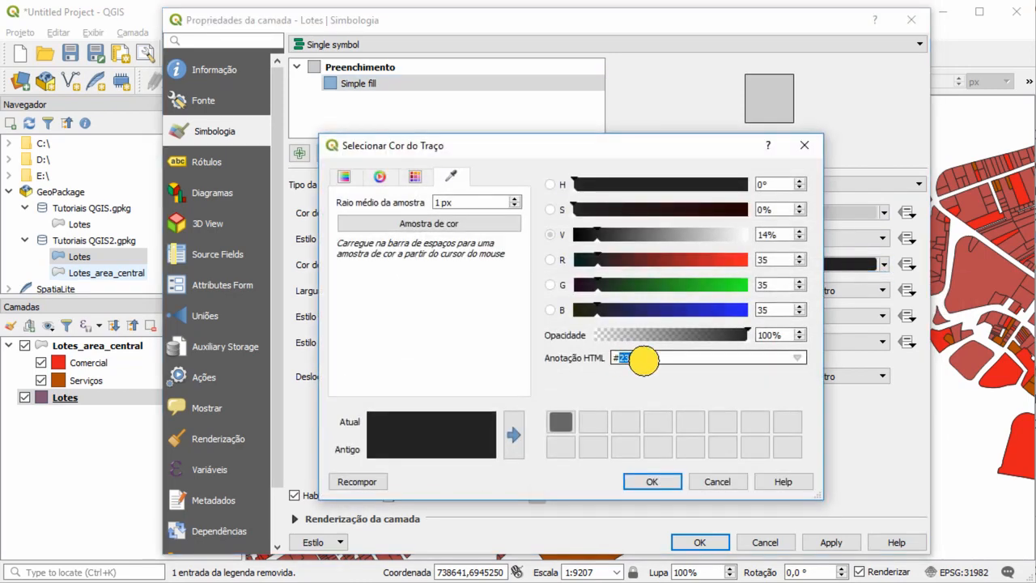
text(#6666)
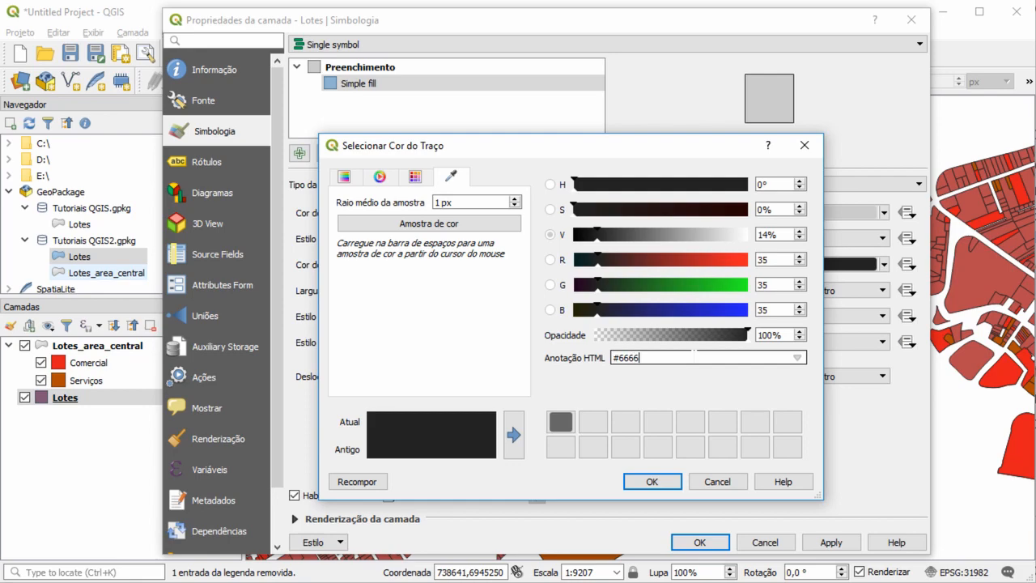
text(66)
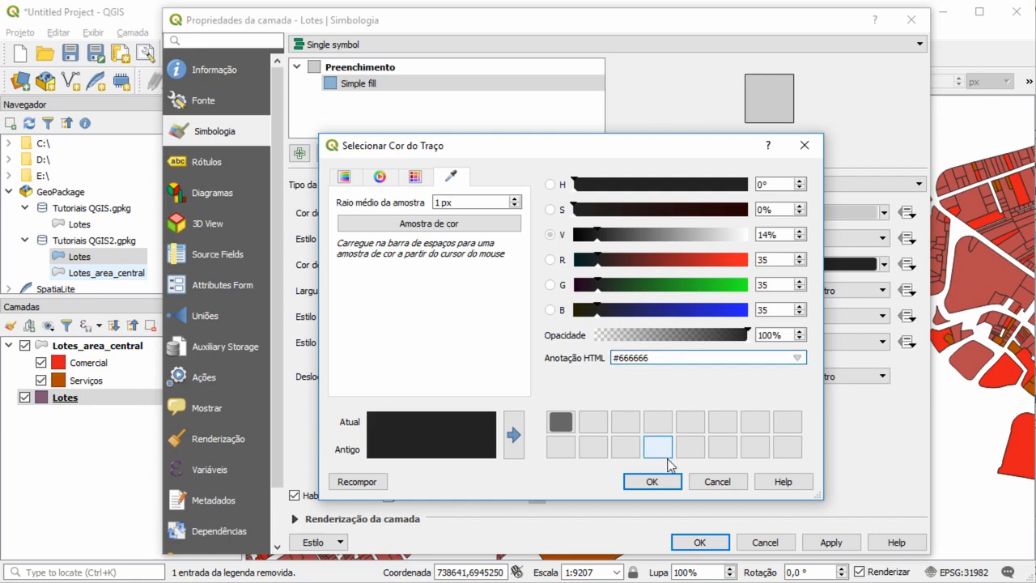
click(663, 479)
click(704, 539)
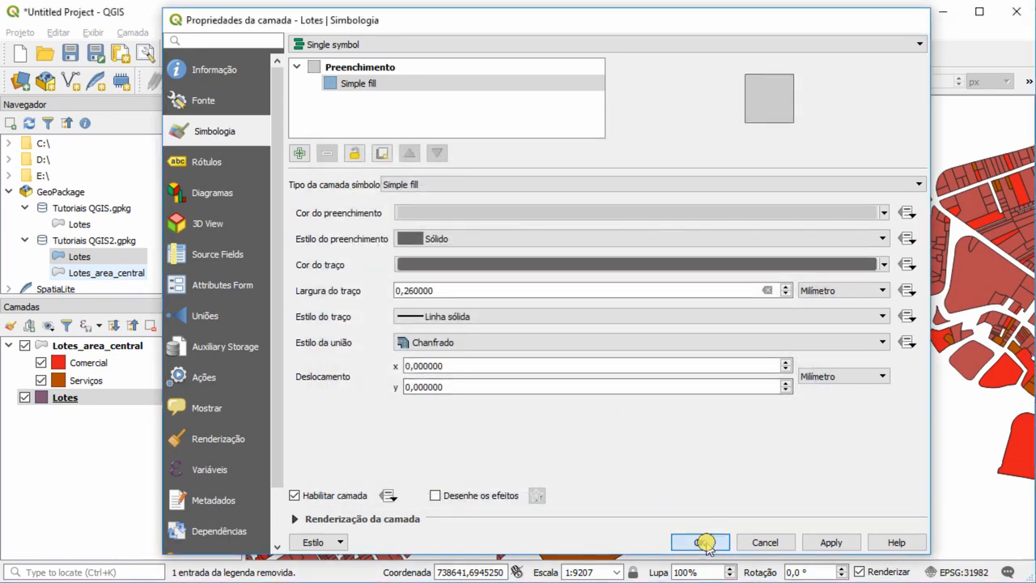
drag(814, 344, 712, 347)
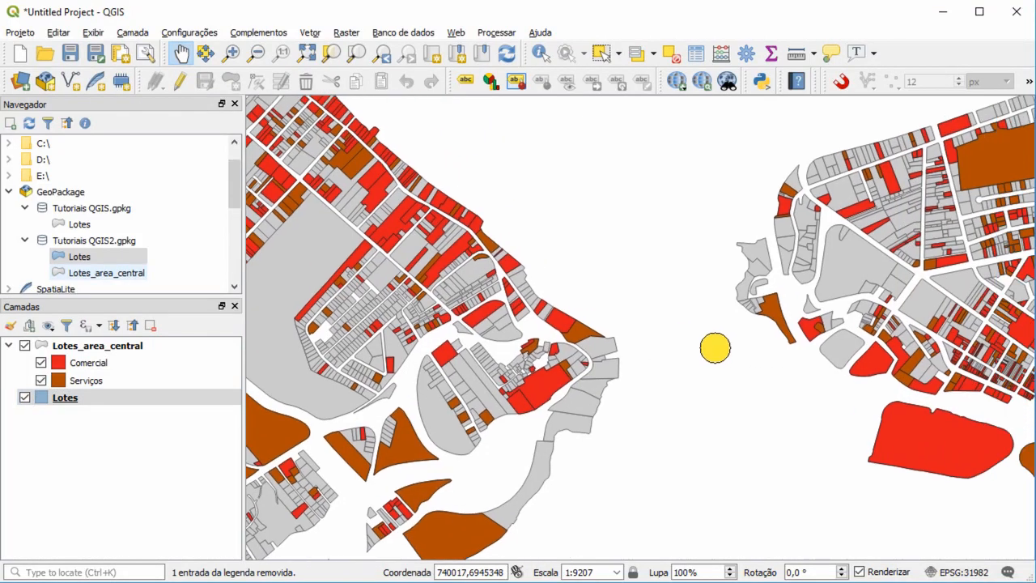
scroll(736, 332, down, 1)
drag(772, 329, 791, 351)
drag(626, 366, 604, 346)
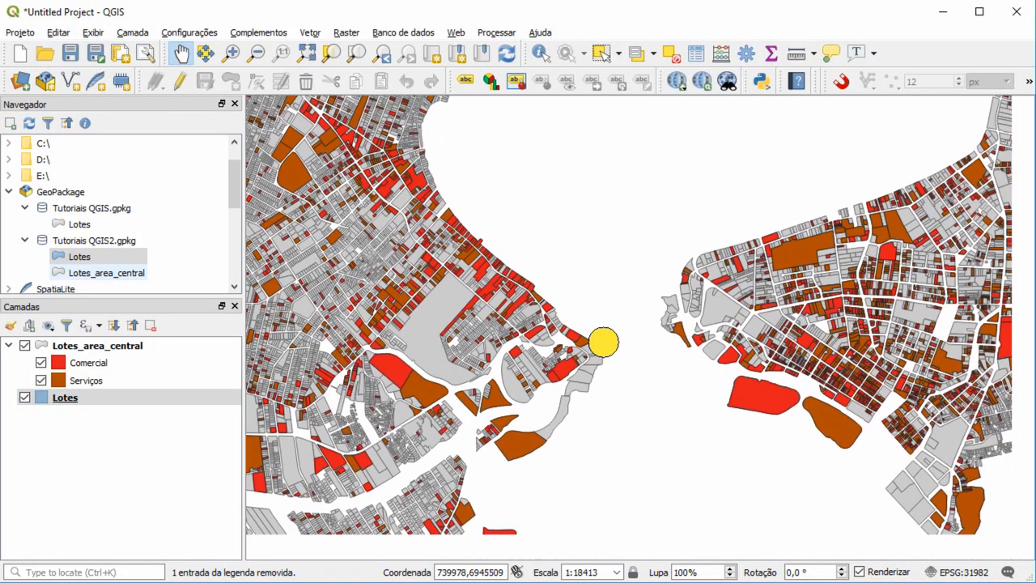
click(81, 397)
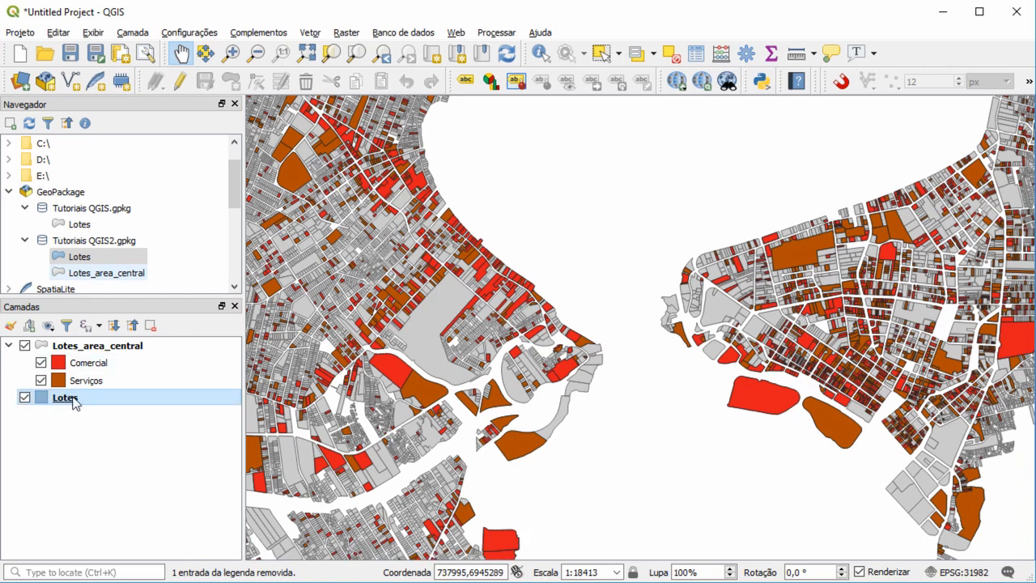
click(91, 347)
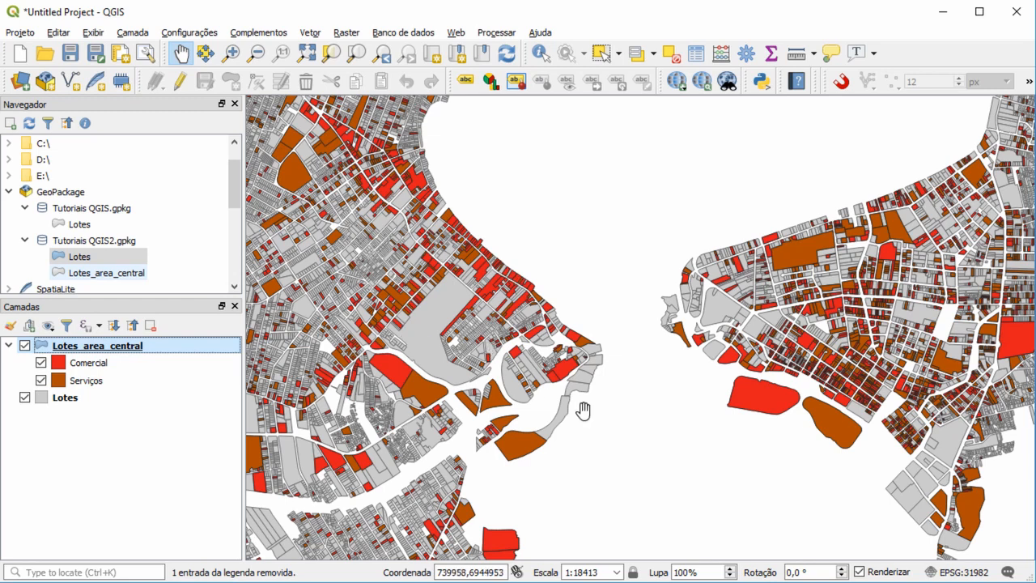
Step: Save the project in the Tutoriais QGIS folder as "Mapa usos comerciai e de serviços"
click(21, 33)
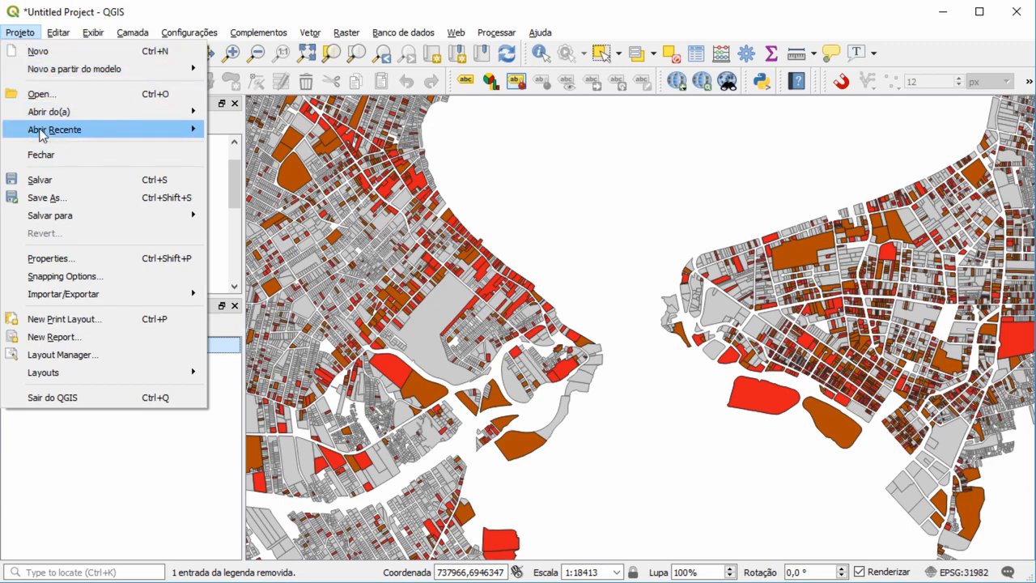
click(52, 181)
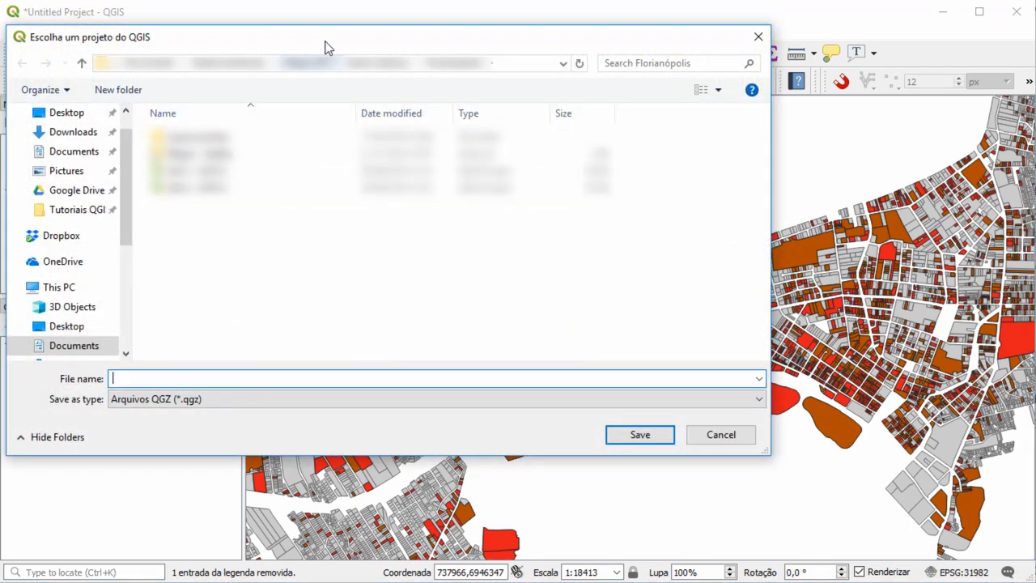
drag(325, 47, 501, 54)
click(259, 217)
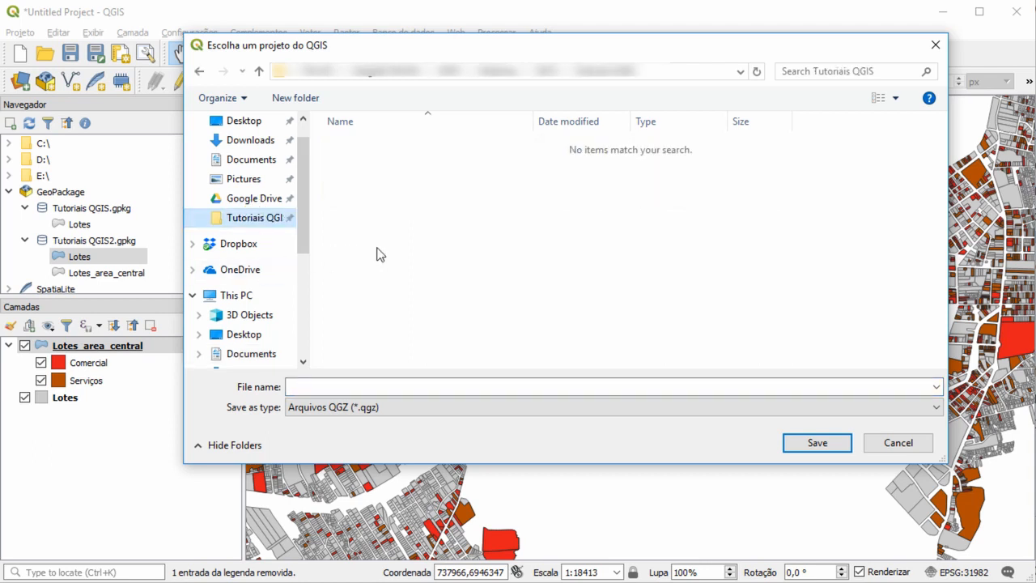
click(417, 387)
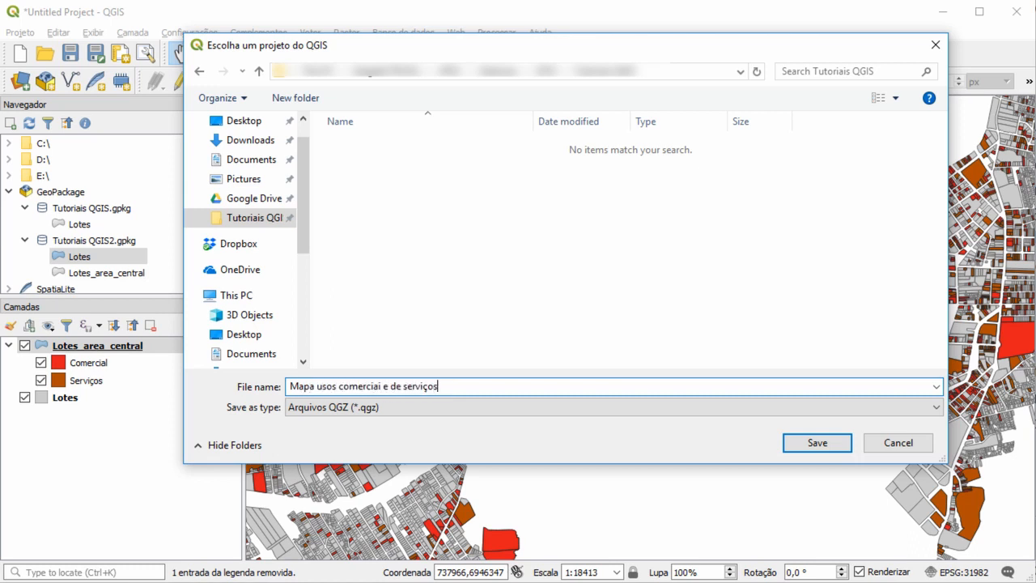
key(Return)
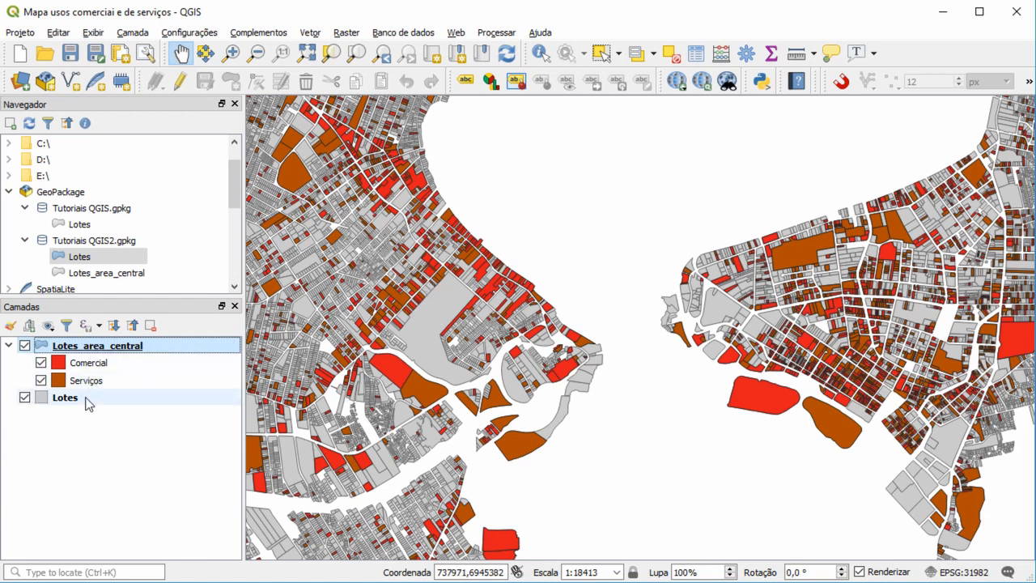
mouse_move(96, 351)
right_click(126, 350)
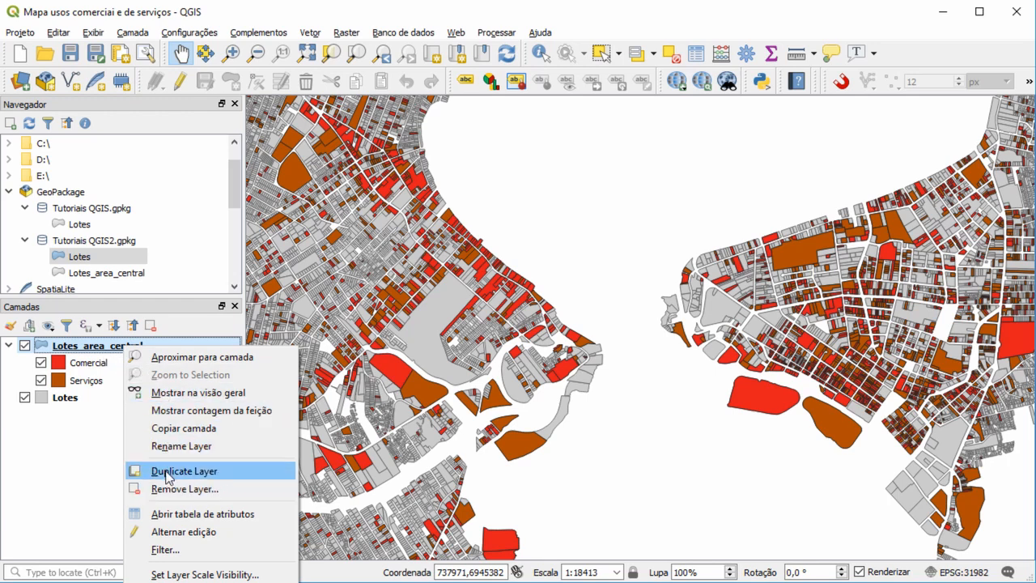
click(78, 471)
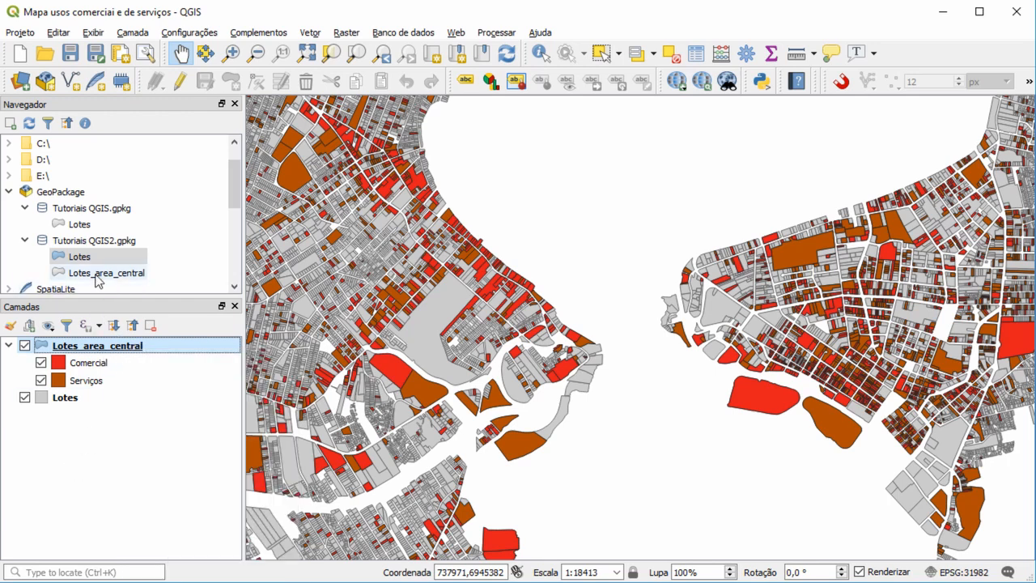
click(103, 274)
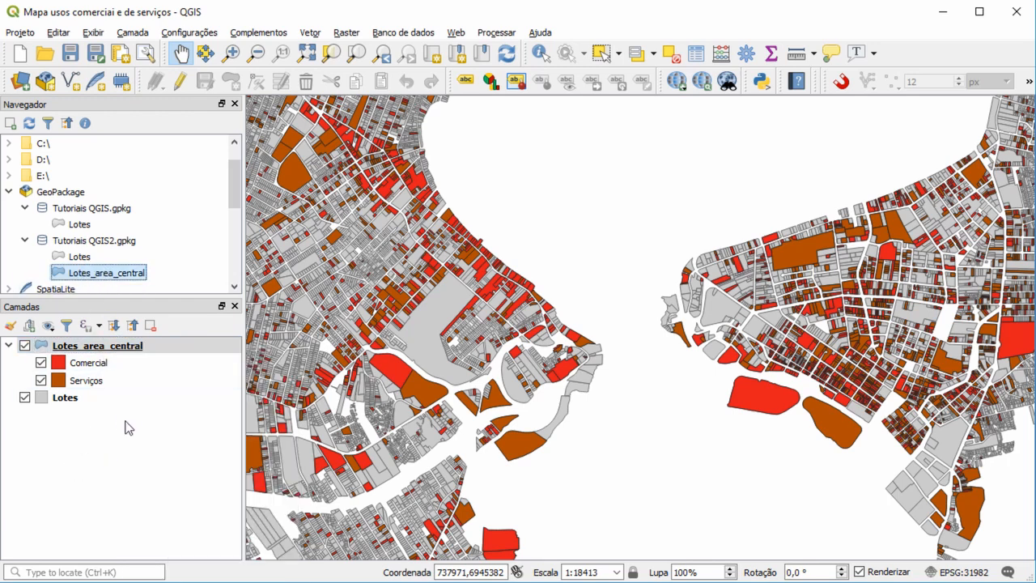
Step: Duplicate the Lotes_area_central layer and reselect the original
right_click(87, 346)
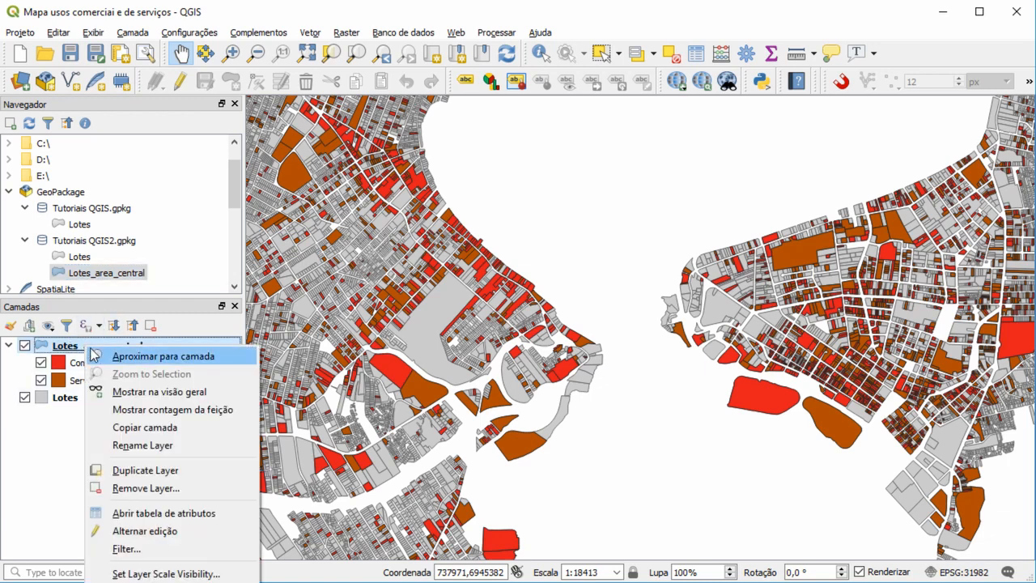
click(143, 471)
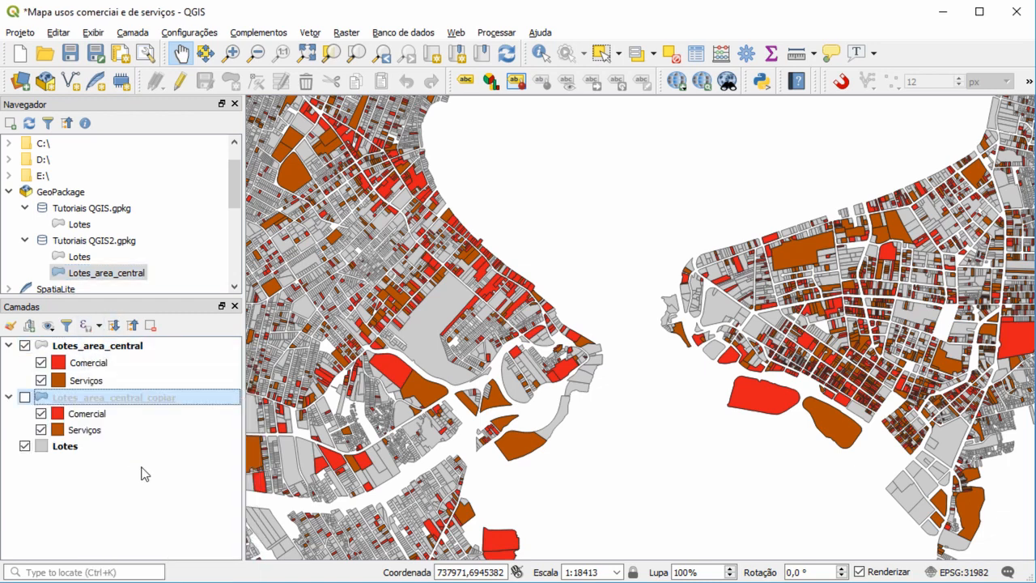
click(85, 347)
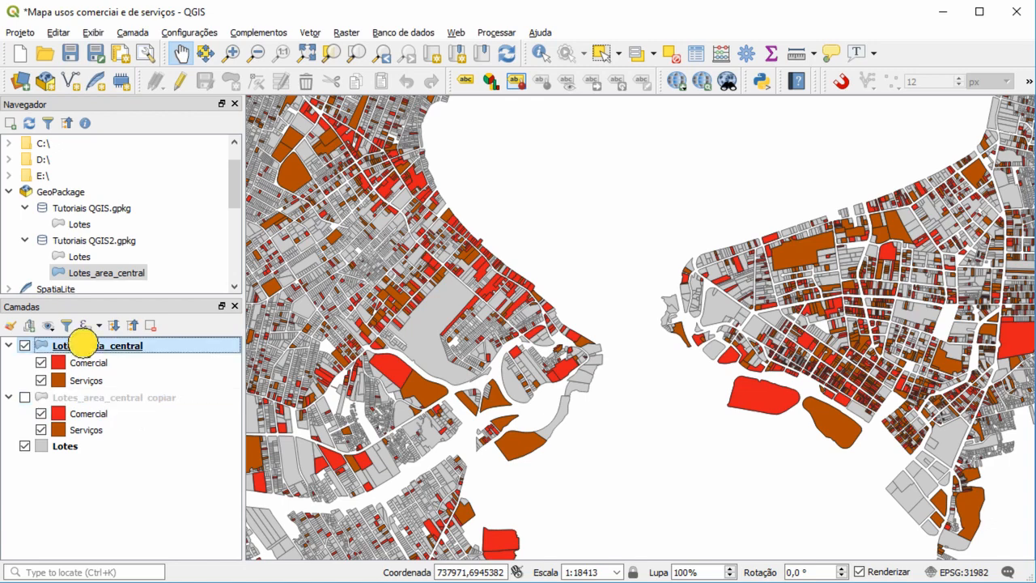
Step: Rename the original Lotes_area_central layer as "Usos comerciais e de serviços - Categorizado"
double_click(127, 350)
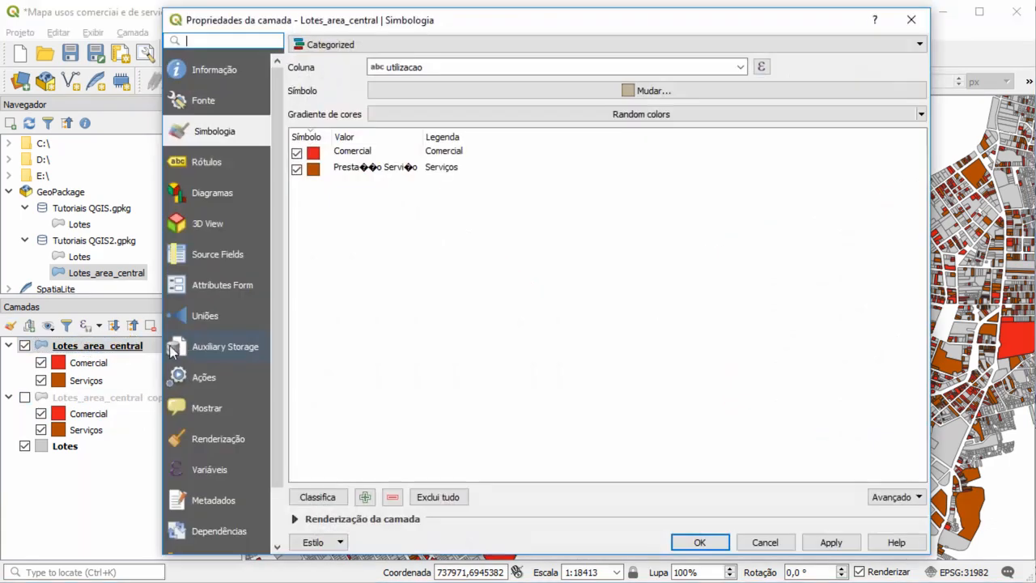
click(909, 25)
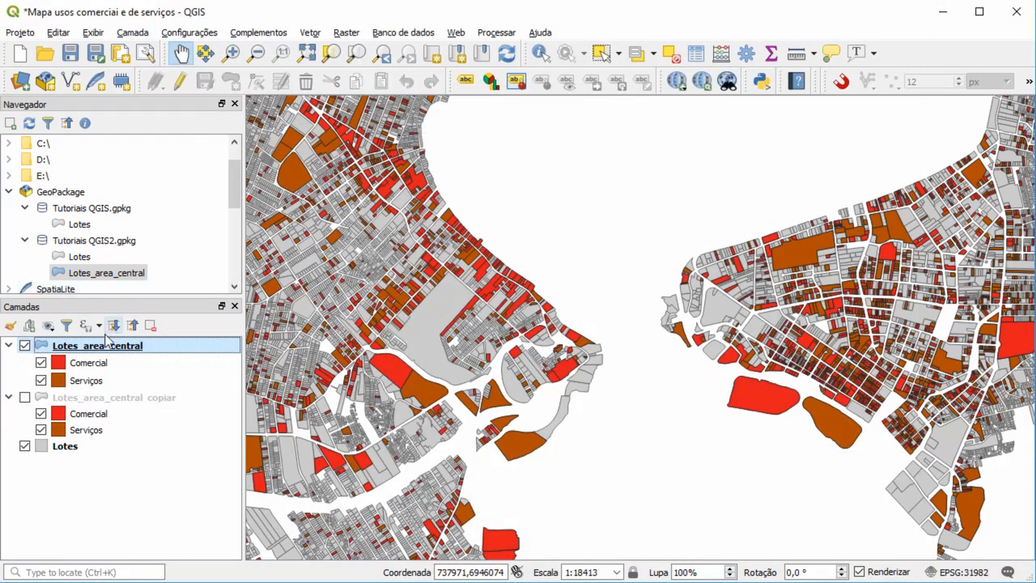
right_click(100, 347)
click(147, 444)
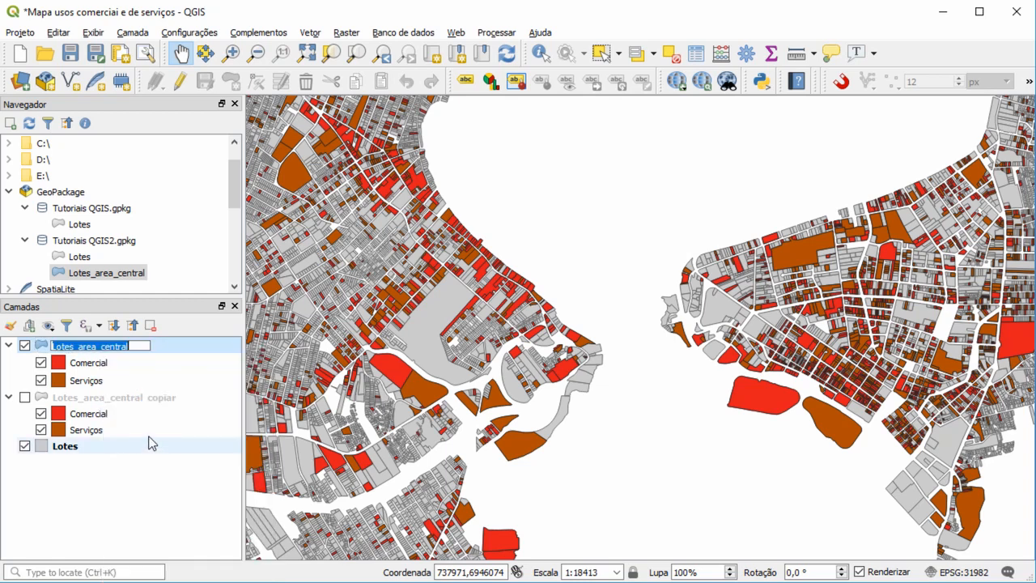
text(C)
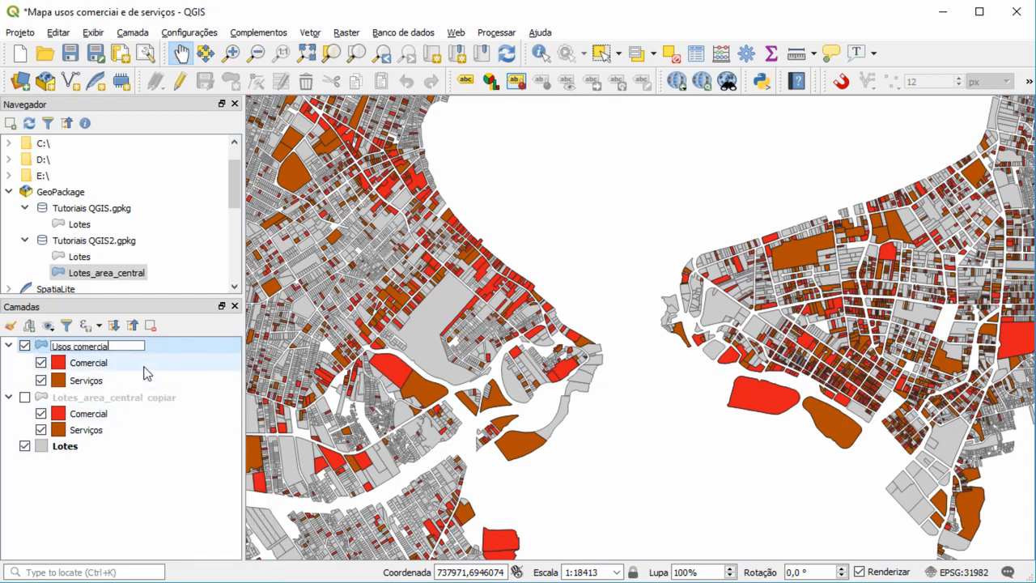
text(sos comerciais e de servicos - )
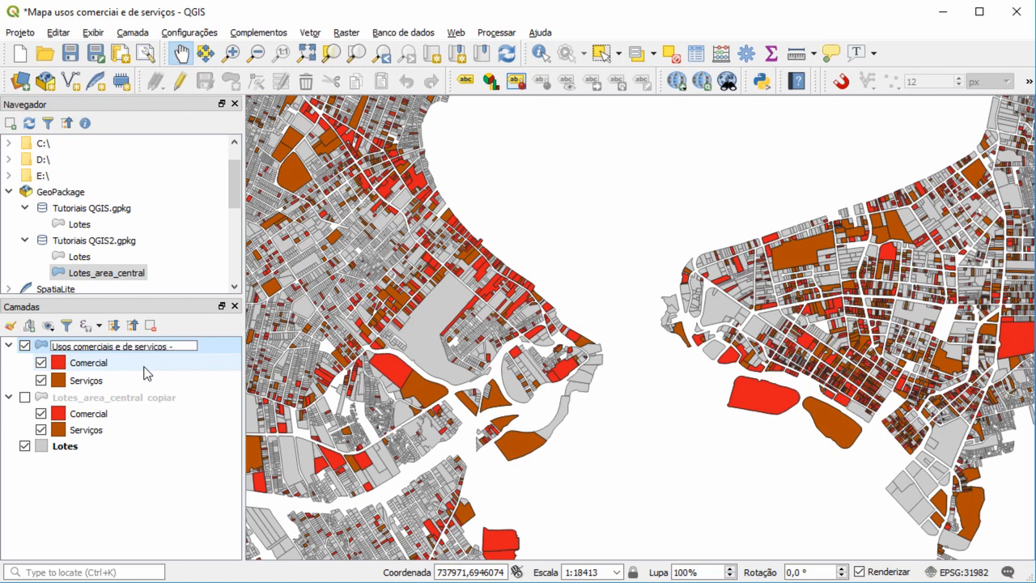
text(Categorizado)
key(Return)
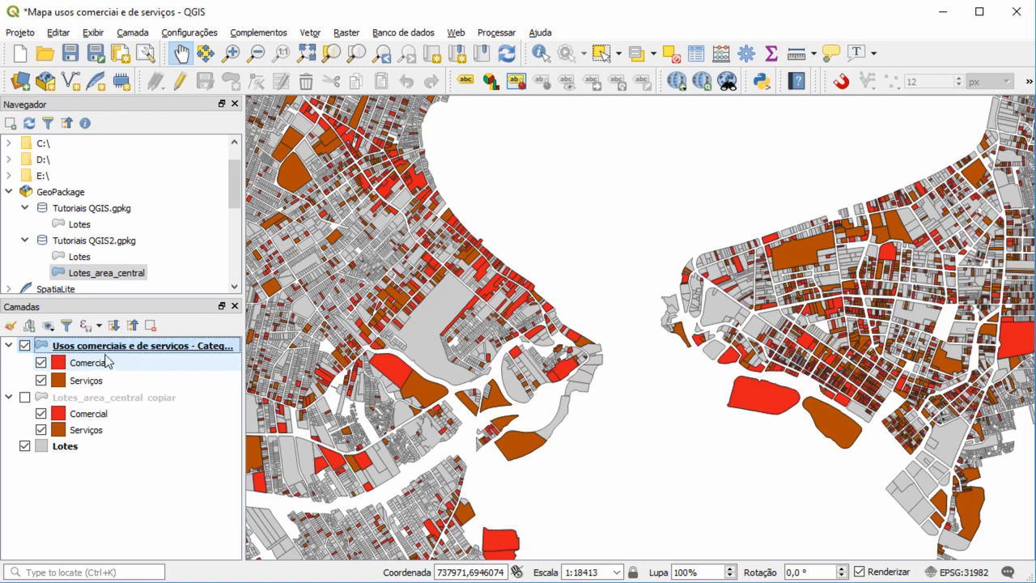
Step: Rename the duplicated layer as "Numero de pavimentos - Graduado" and make it visible in place of the categorized uses layer
click(85, 402)
right_click(85, 402)
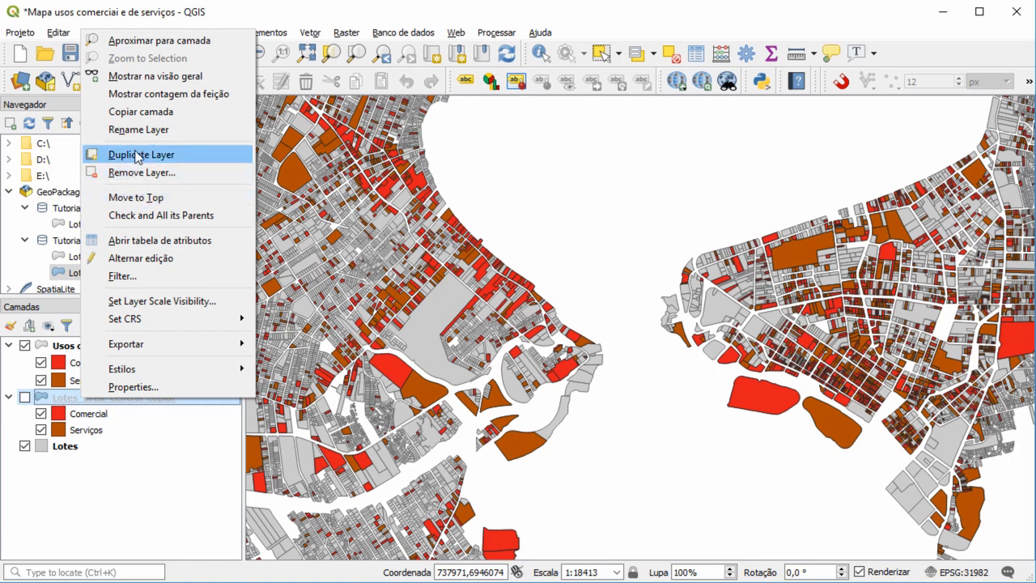
click(136, 129)
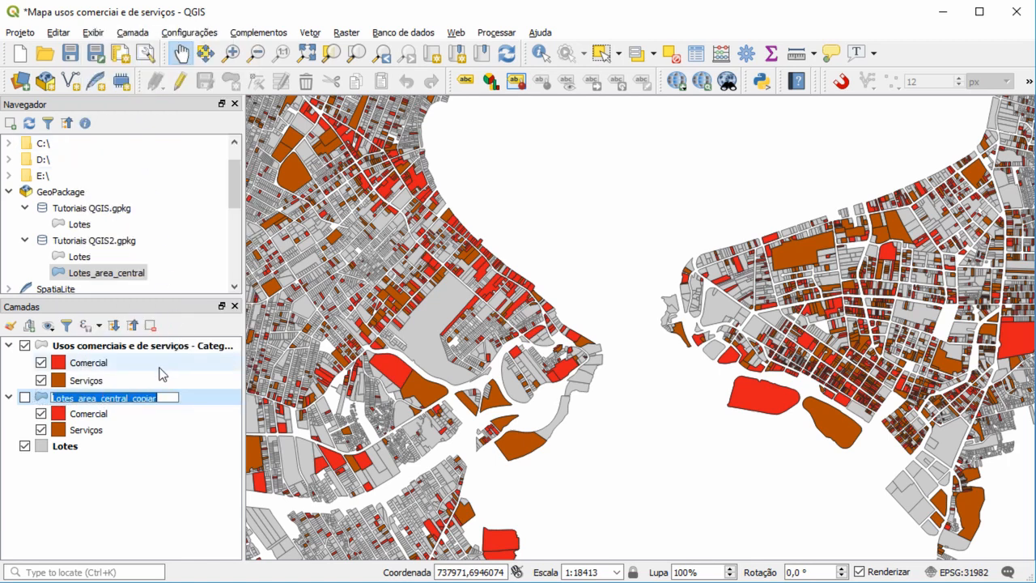
text(Numero de pavimentos -)
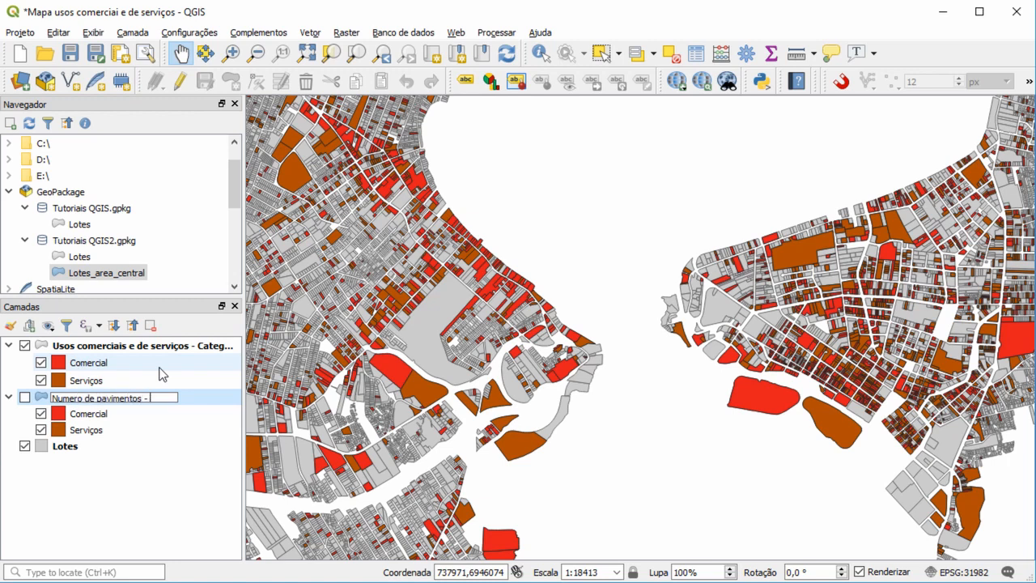
text(Gradual)
key(Return)
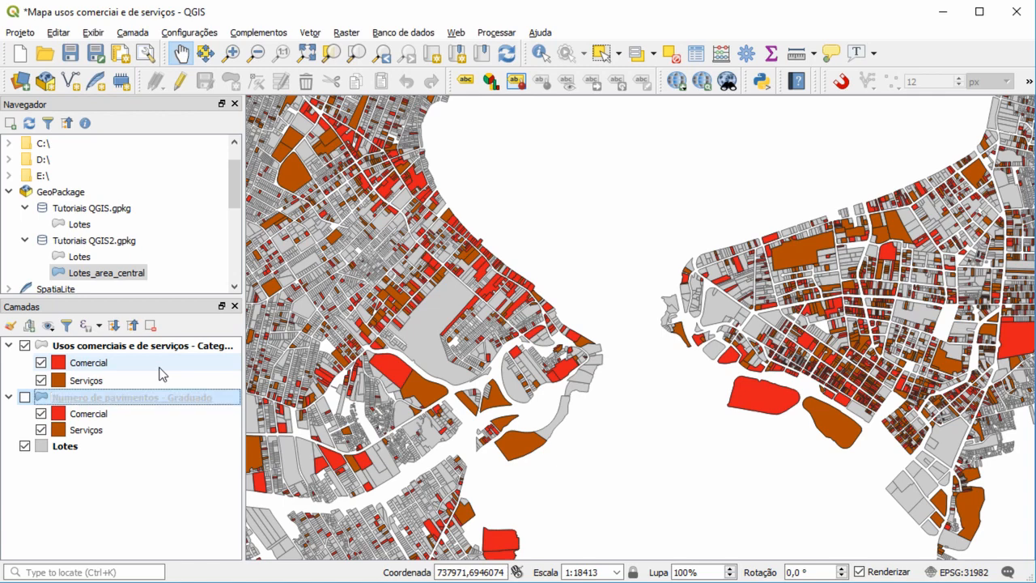
click(25, 345)
click(25, 397)
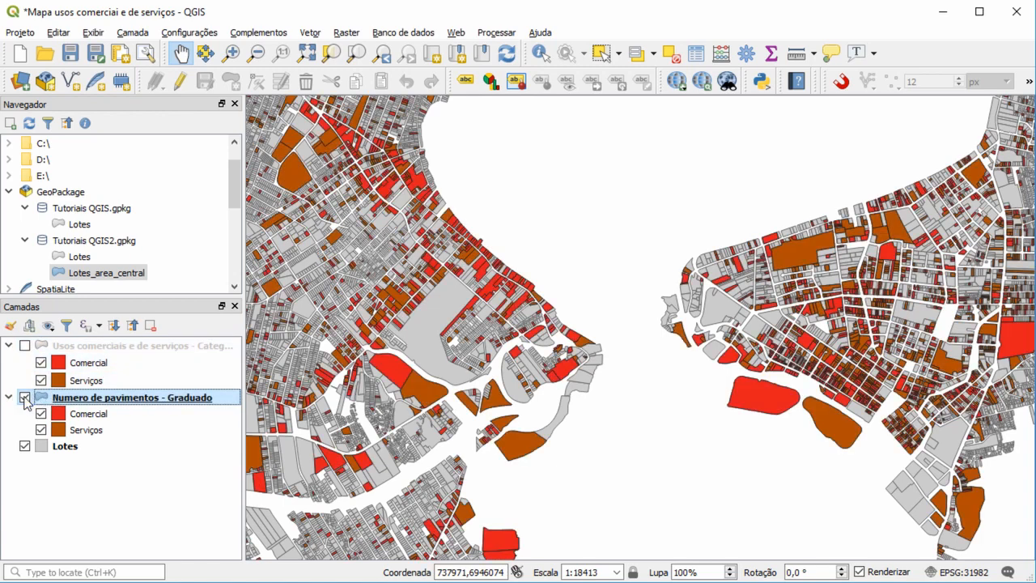
Step: Switch the Numero de pavimentos layer's symbology to Graduated, based on the nu_pavm column
double_click(111, 402)
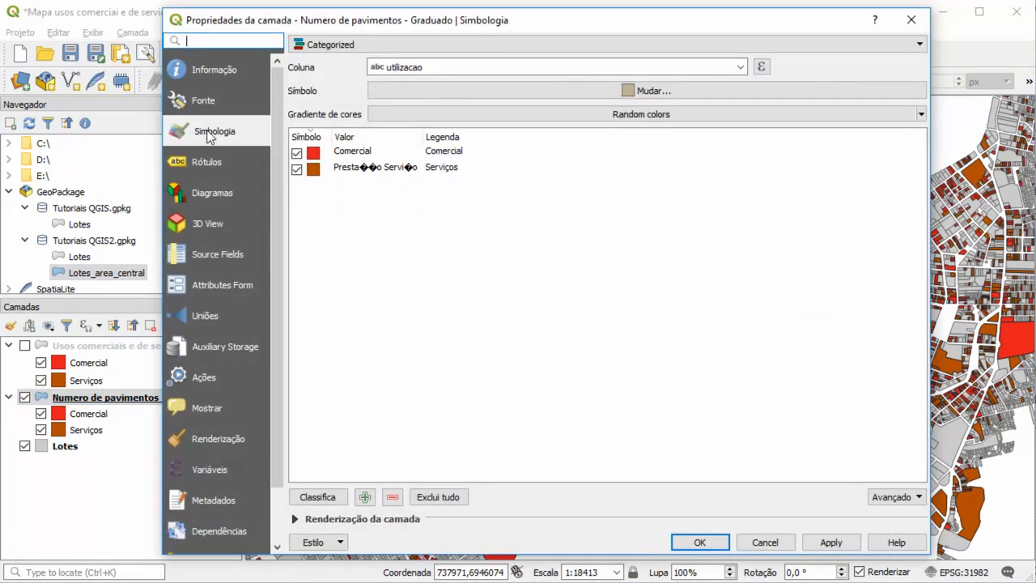
click(920, 44)
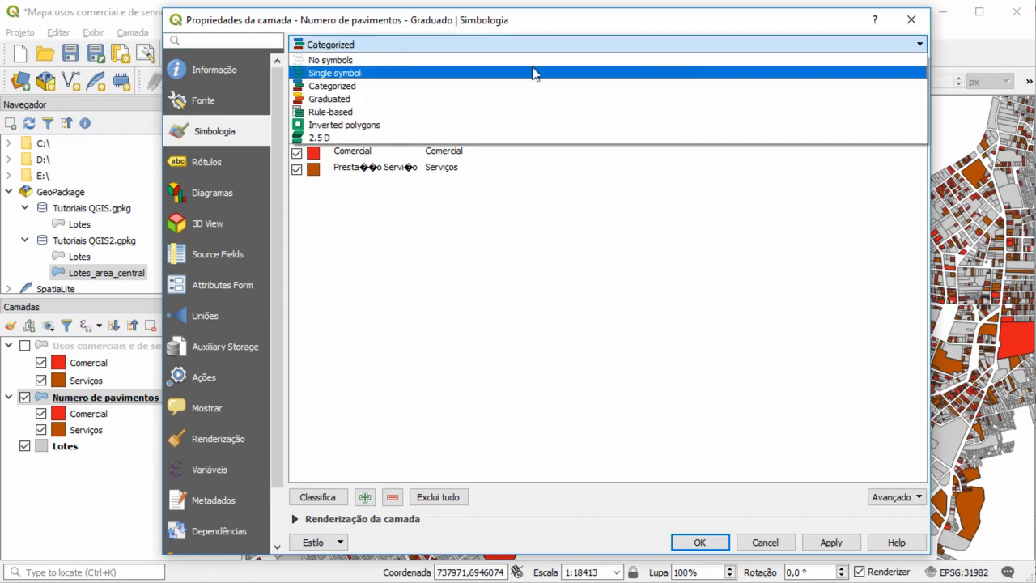
click(350, 99)
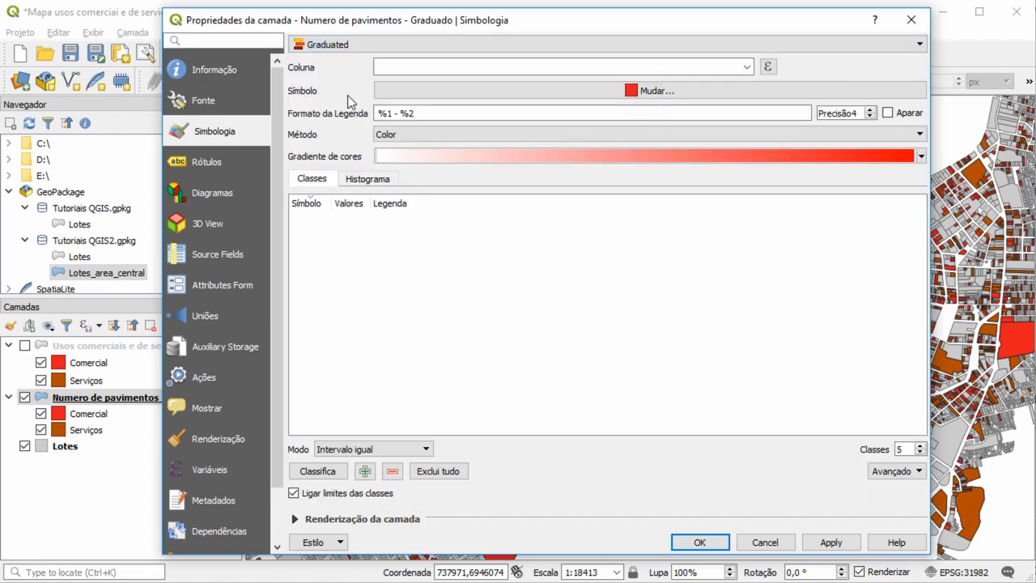
click(746, 69)
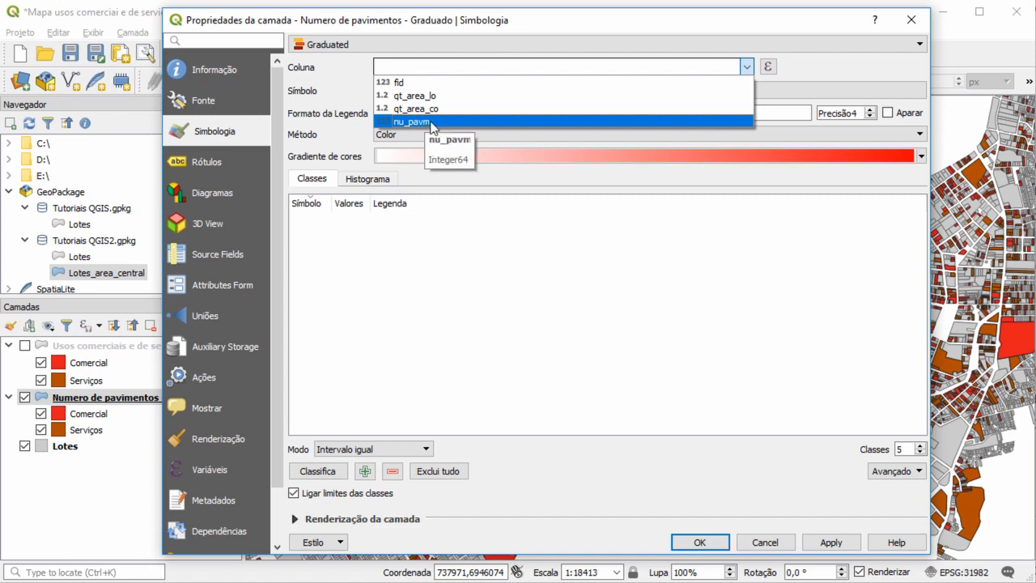
click(437, 122)
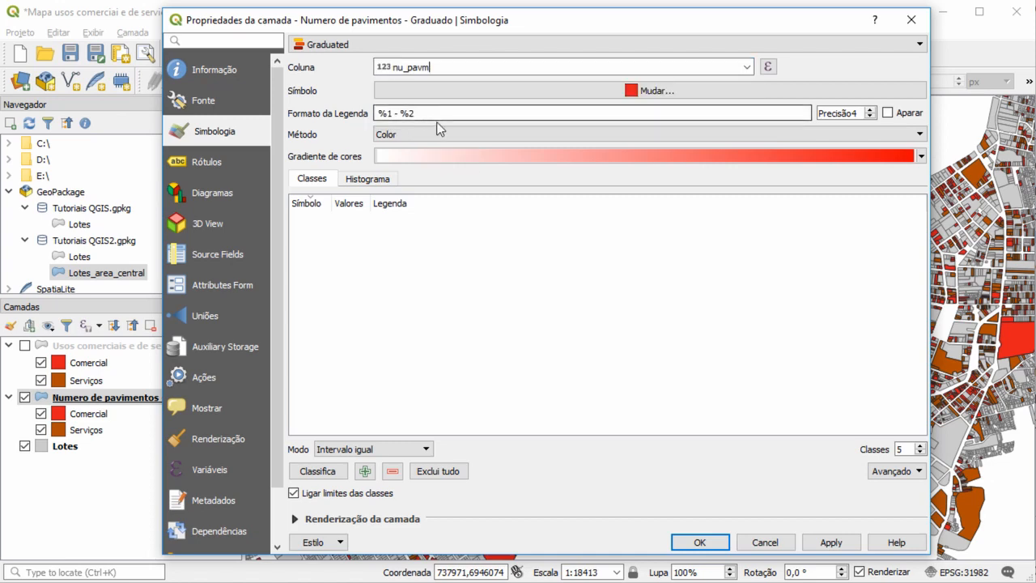
Step: Choose the PuBu color ramp and classify the layer into five equal-interval classes
click(921, 156)
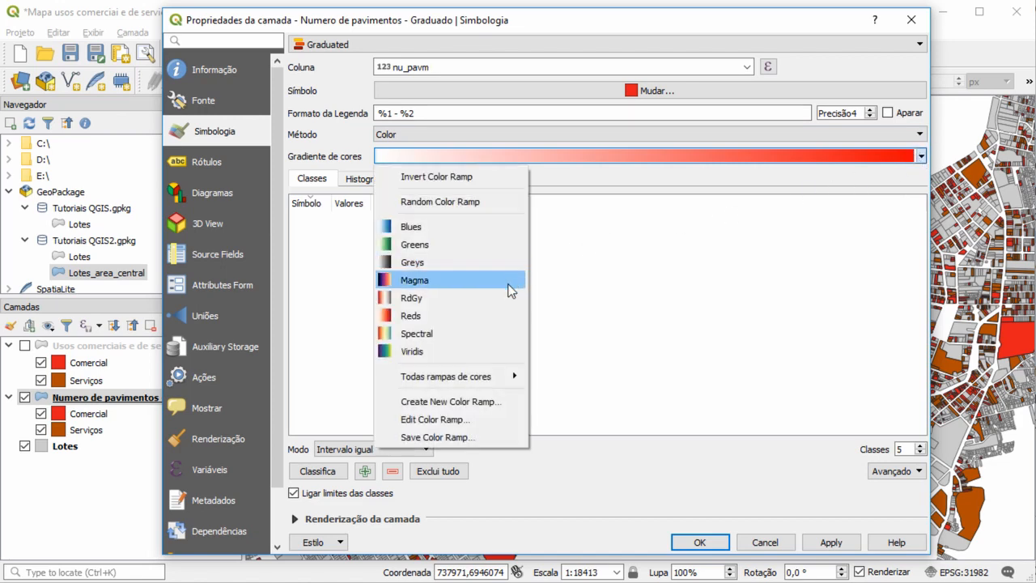
mouse_move(447, 384)
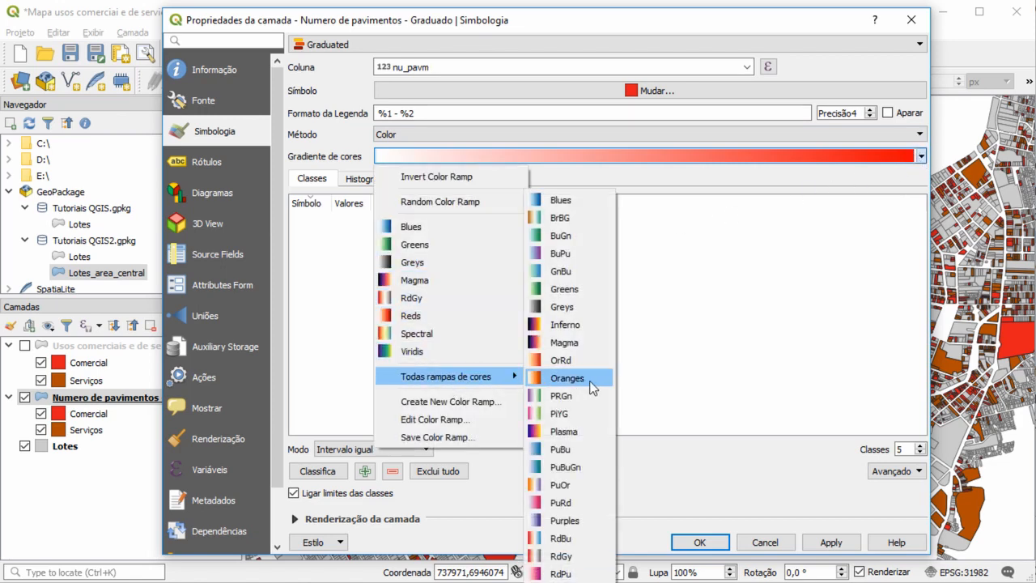
click(581, 453)
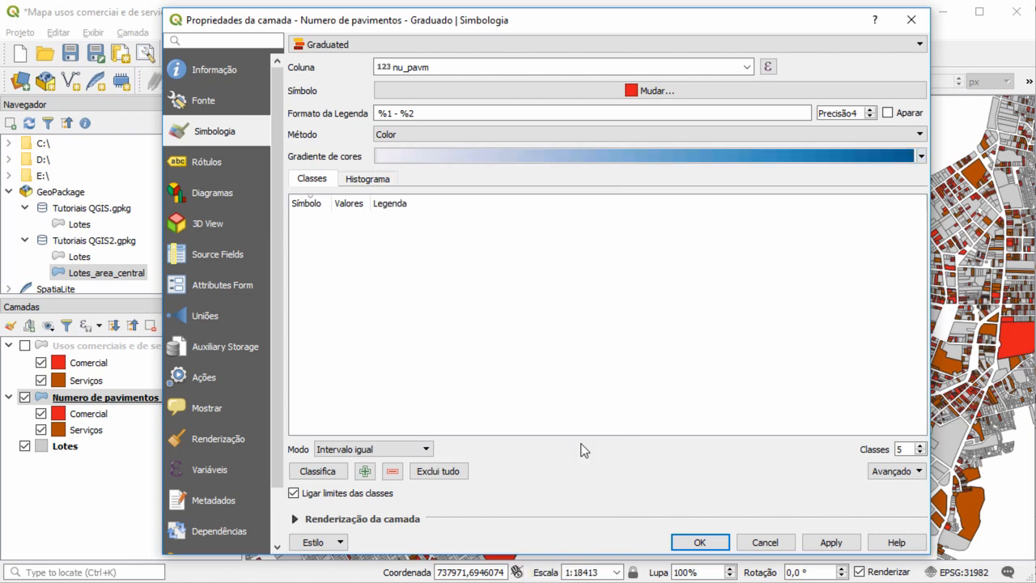
click(318, 471)
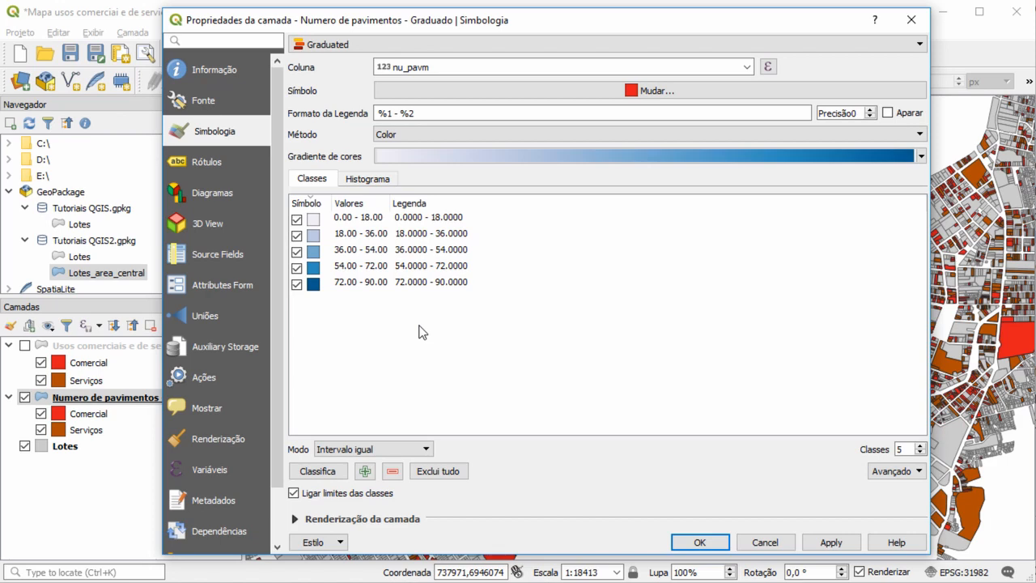
Step: Set the upper bound of the first class to 2 and of the second class to 4
double_click(361, 218)
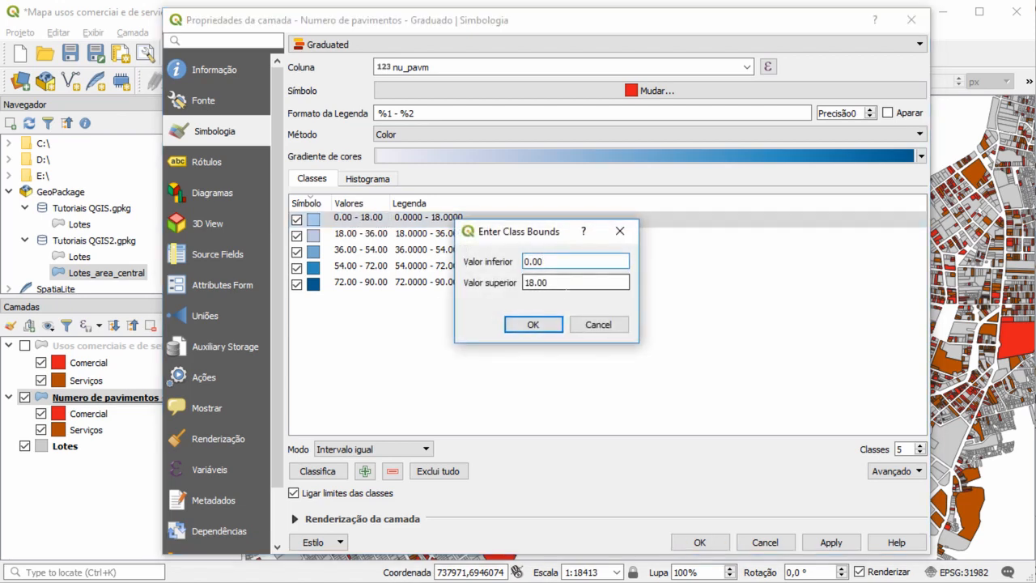
drag(566, 283, 503, 283)
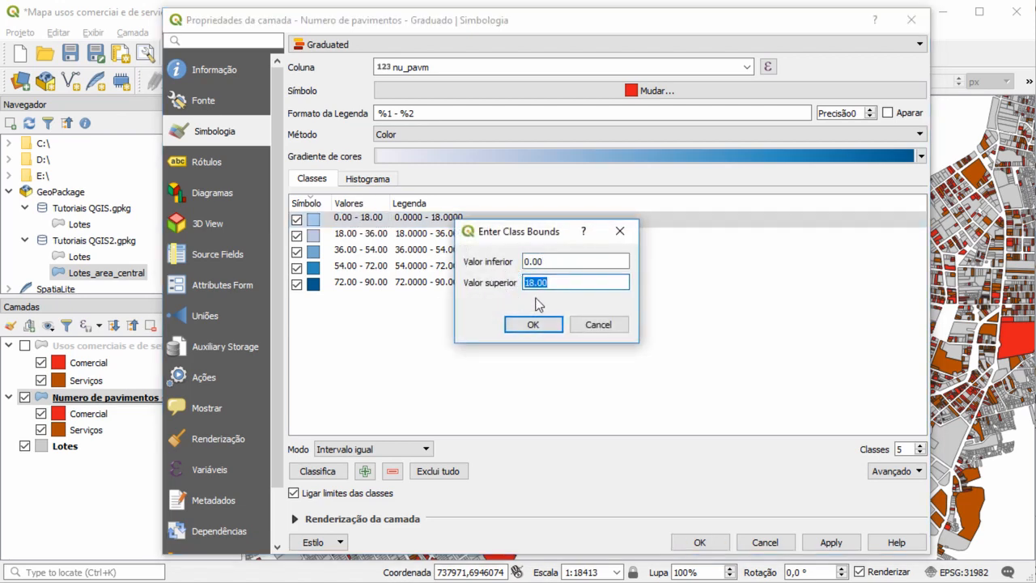
text(2)
key(Return)
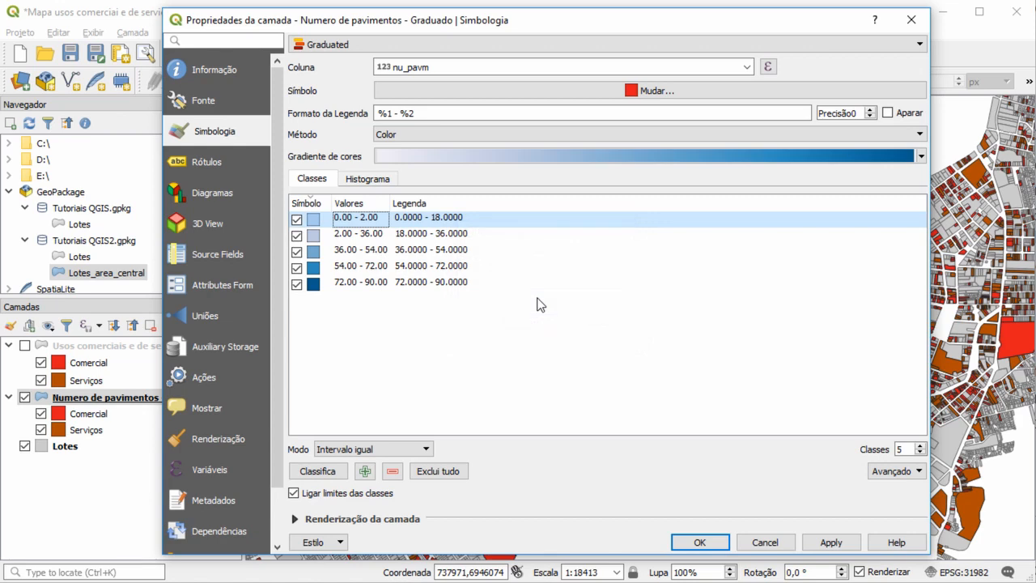
double_click(344, 233)
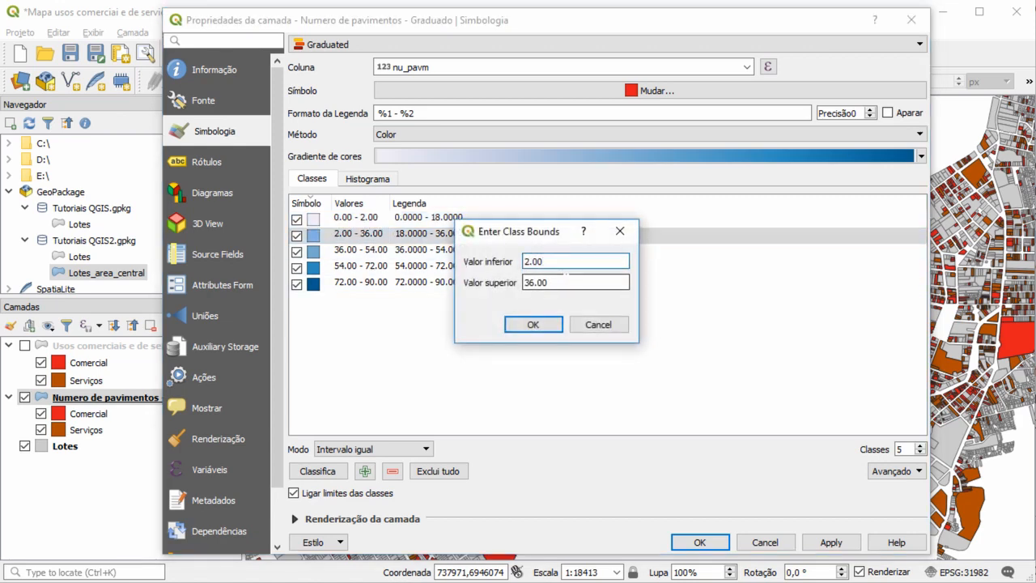
drag(566, 283, 497, 281)
text(4)
key(Return)
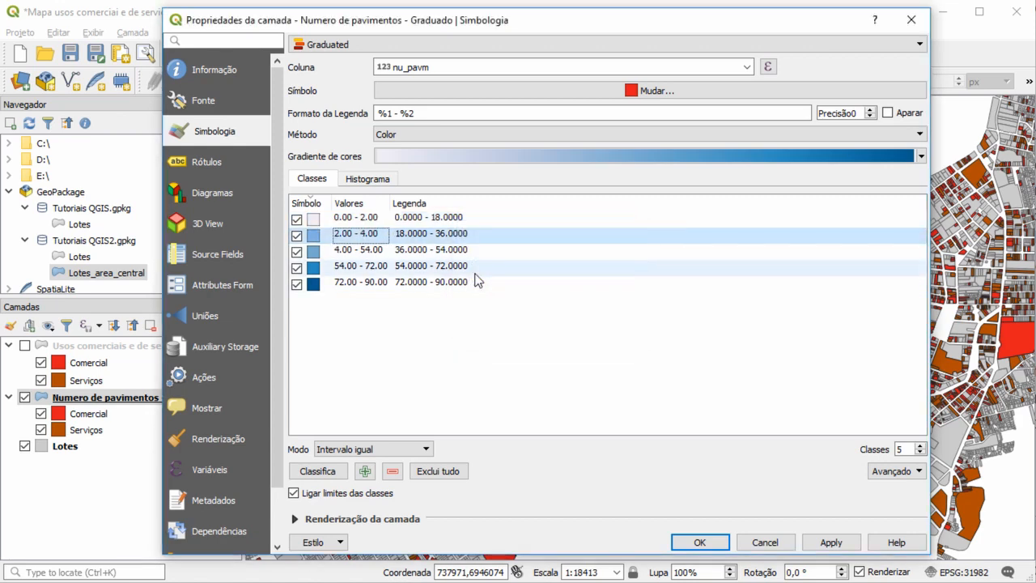
Step: Set the upper bound of the third class to 6 and of the fourth class to 8
double_click(359, 249)
drag(567, 283, 478, 289)
text(6)
key(Return)
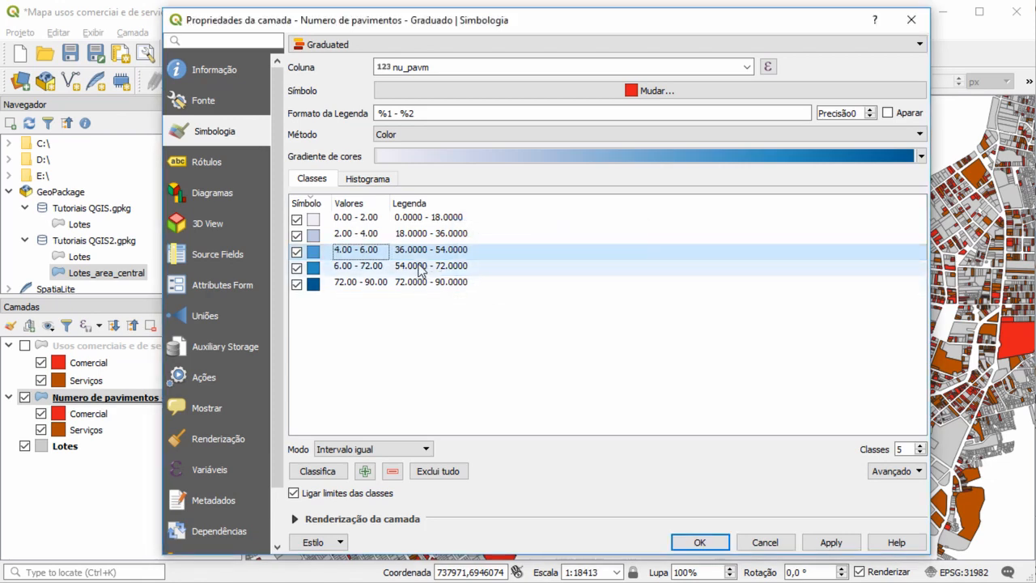
double_click(374, 269)
drag(579, 282, 450, 278)
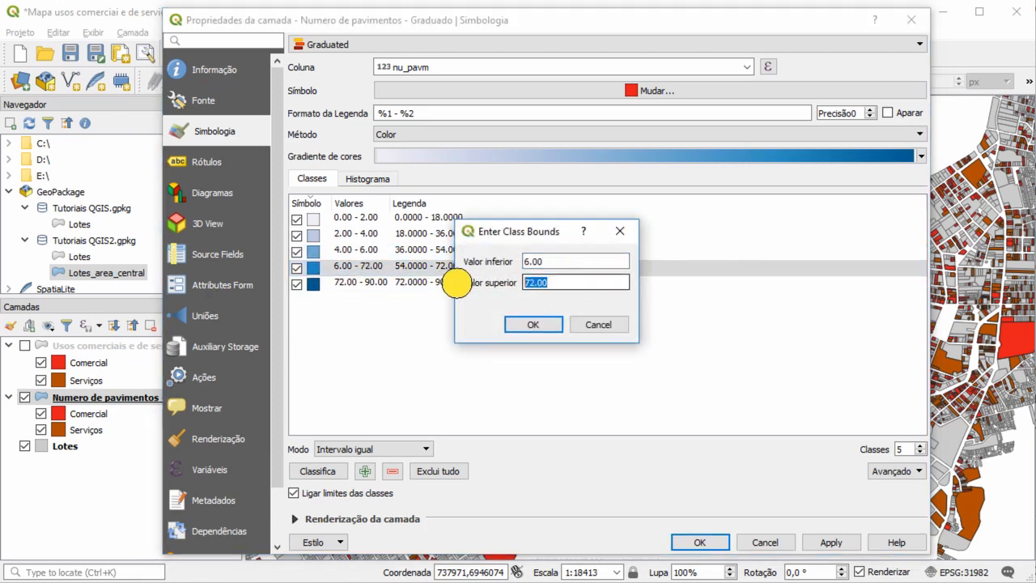
text(8)
key(Return)
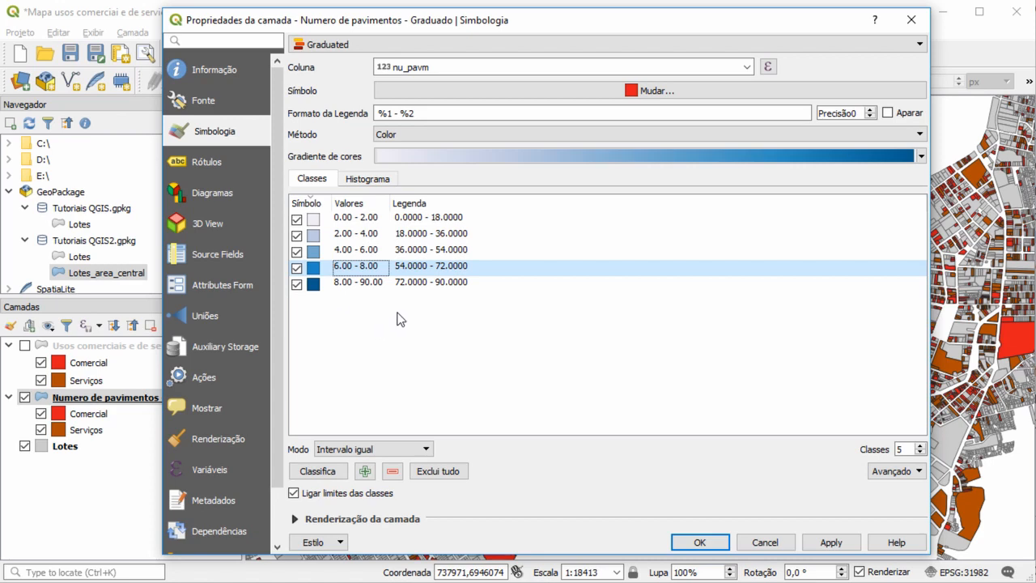
Step: Change the legend label of the first class to "0 a 2"
double_click(434, 219)
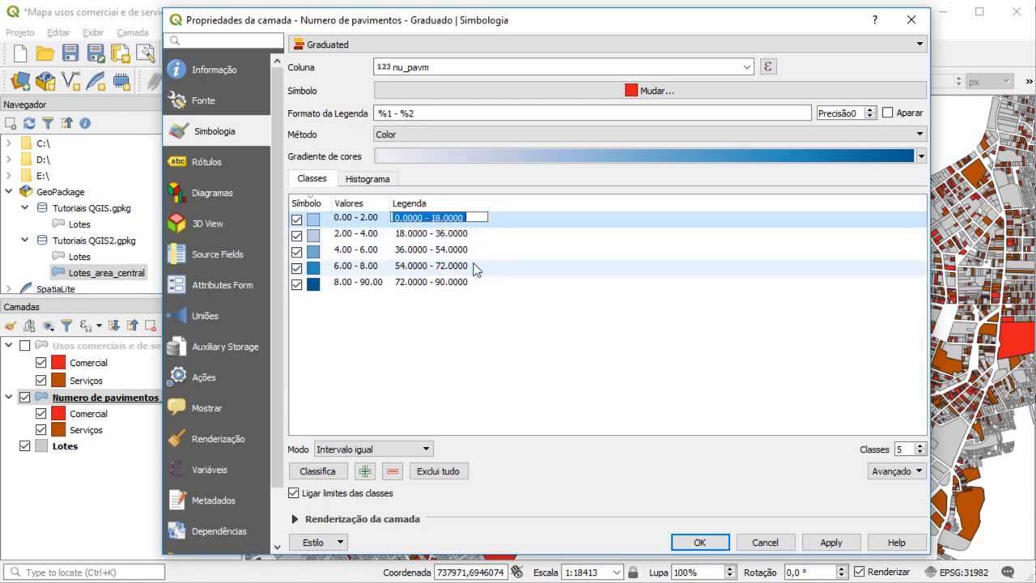
text(0 a 2)
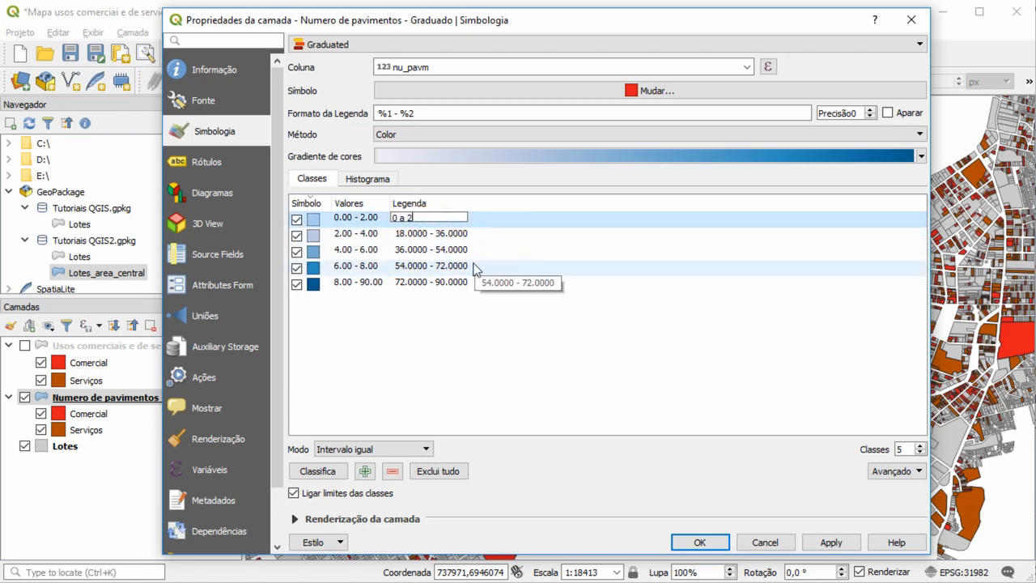
key(Return)
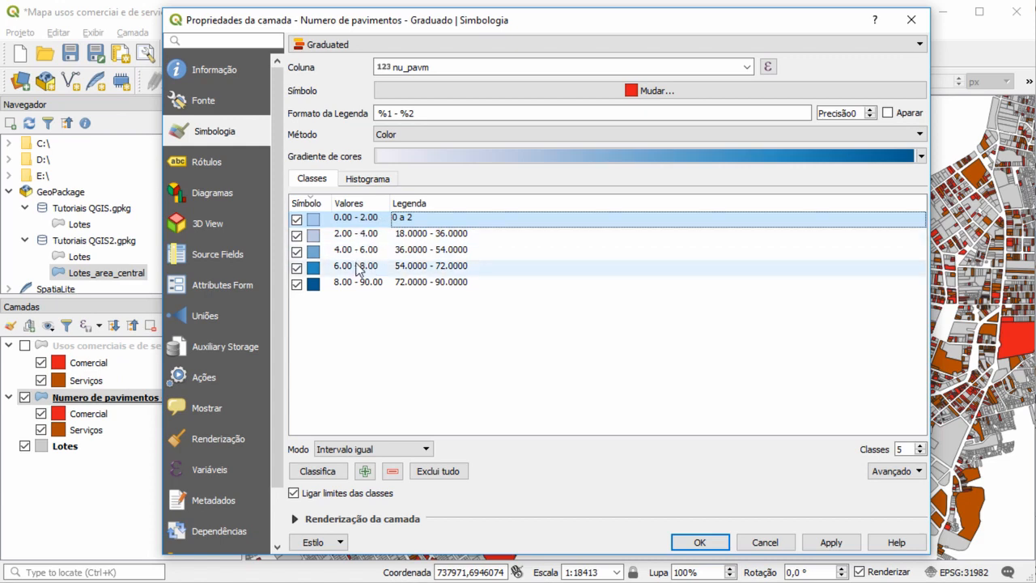
Step: Change the legend label of the second class, 2.00 - 4.00, to "2,01 a 4"
click(346, 220)
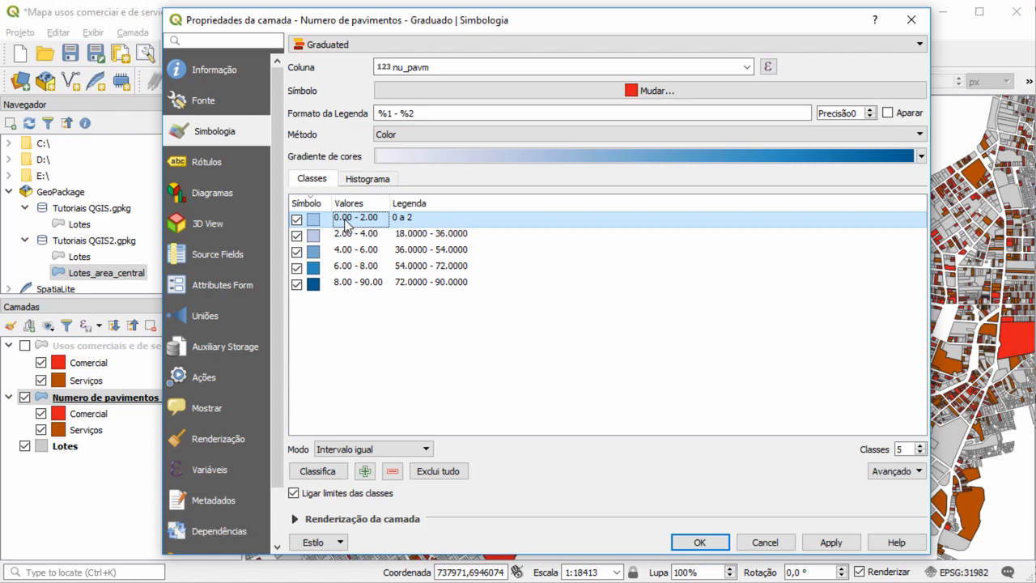
click(359, 235)
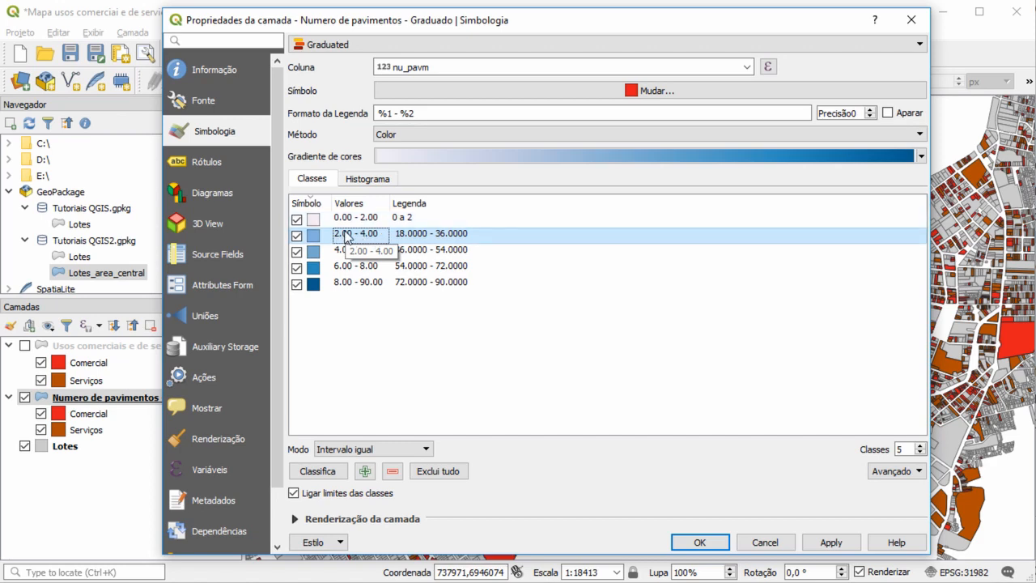
click(422, 236)
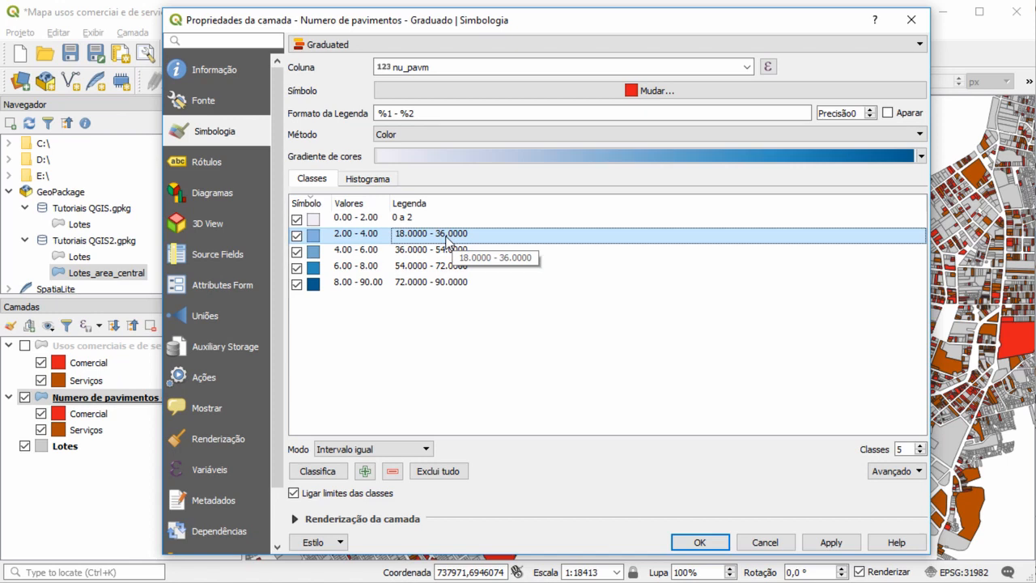
double_click(449, 239)
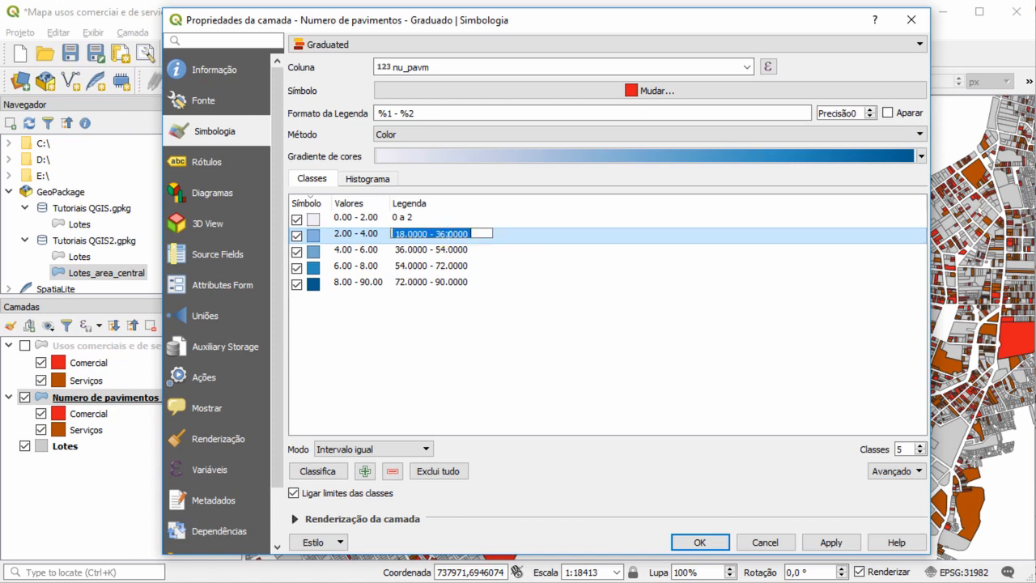
text(2.01 a 4)
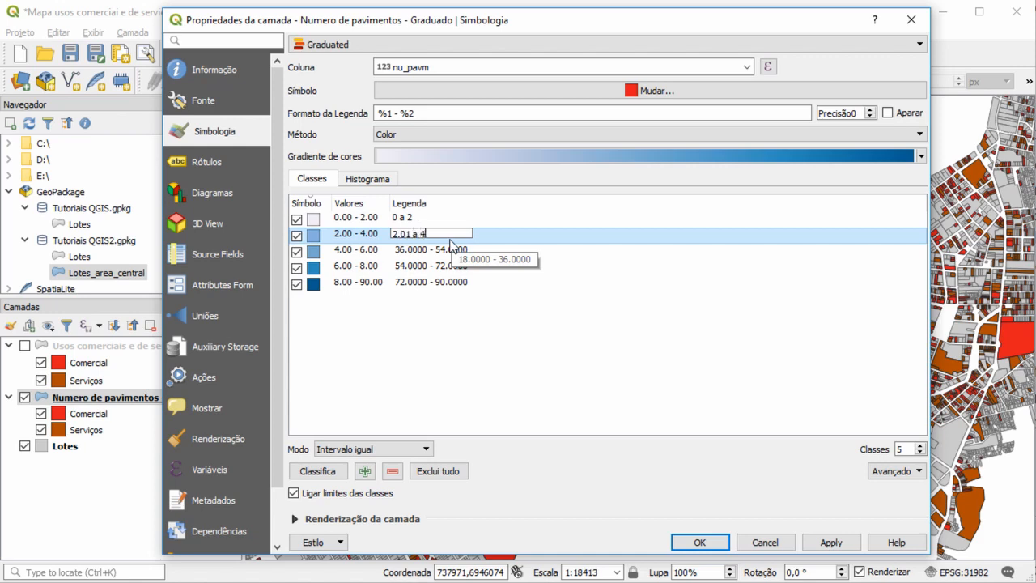
key(Return)
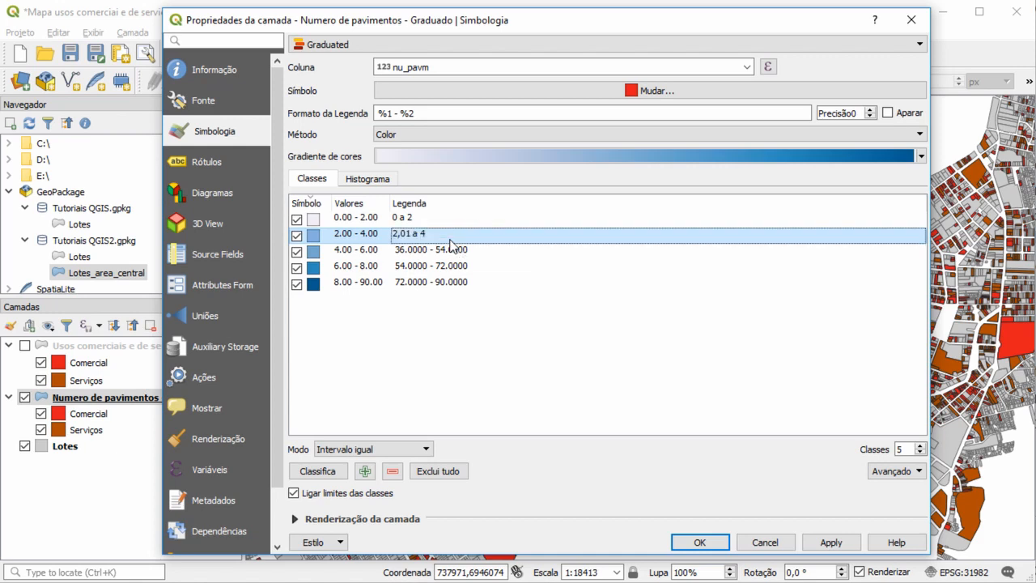
Step: Change the legend label of the second class to "3 a 4"
double_click(410, 233)
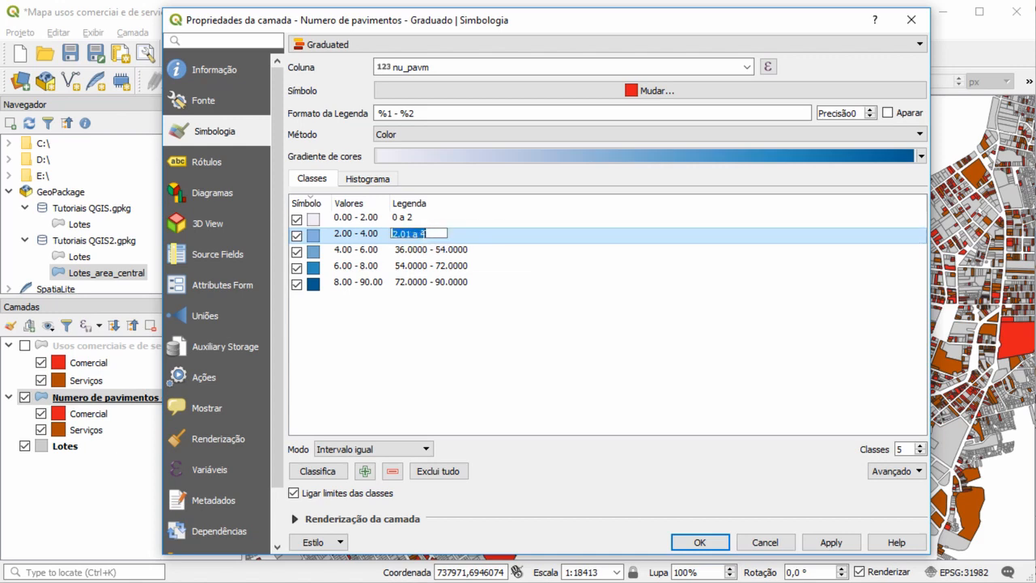
key(BackSpace)
key(BackSpace)
key(BackSpace)
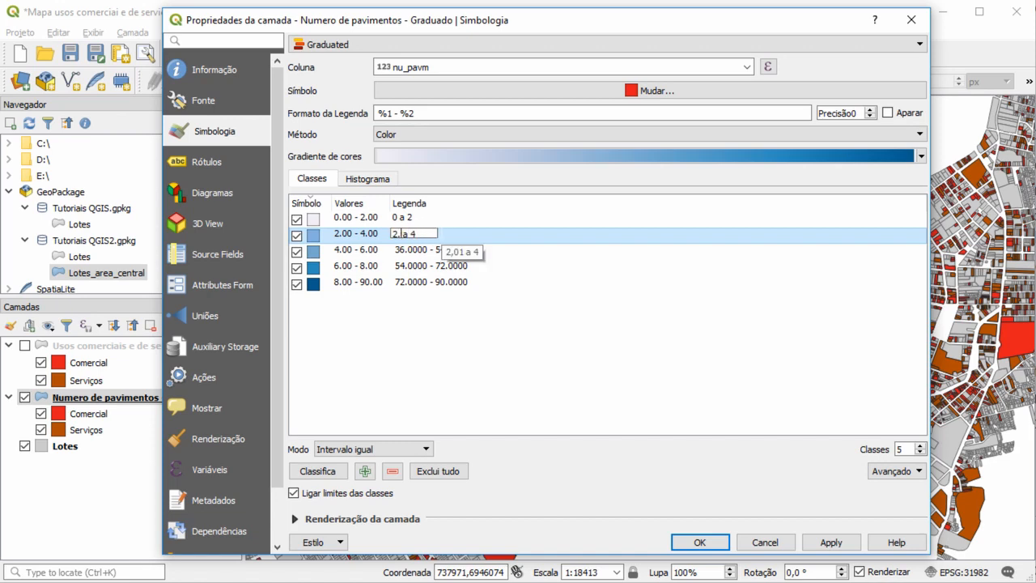
key(BackSpace)
text(3)
Step: Change the legend label of the third class to "5 a 6" and of the fourth class to "7 a 8"
double_click(430, 250)
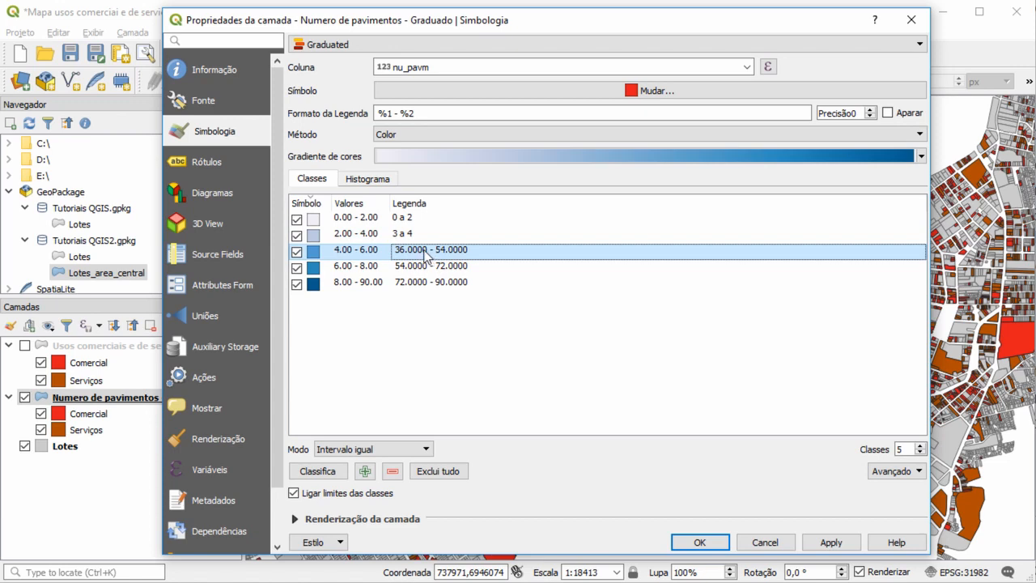
text(4)
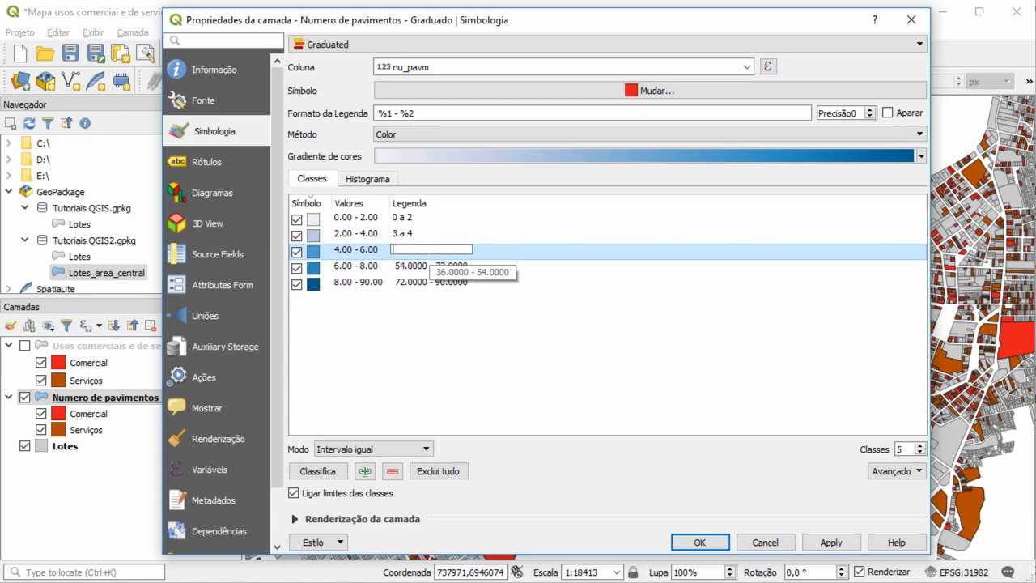
key(Return)
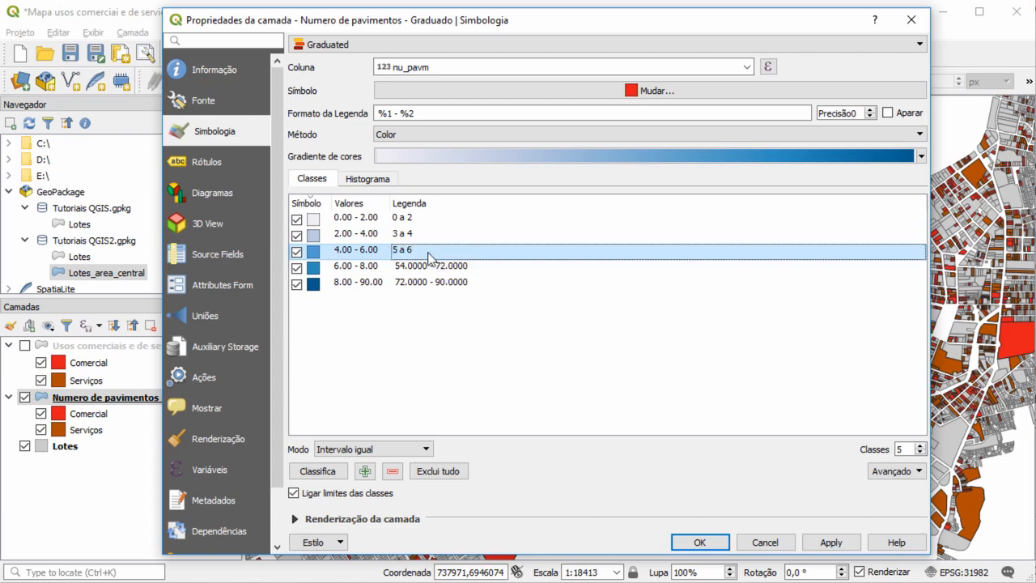
double_click(419, 265)
text(7 a 8)
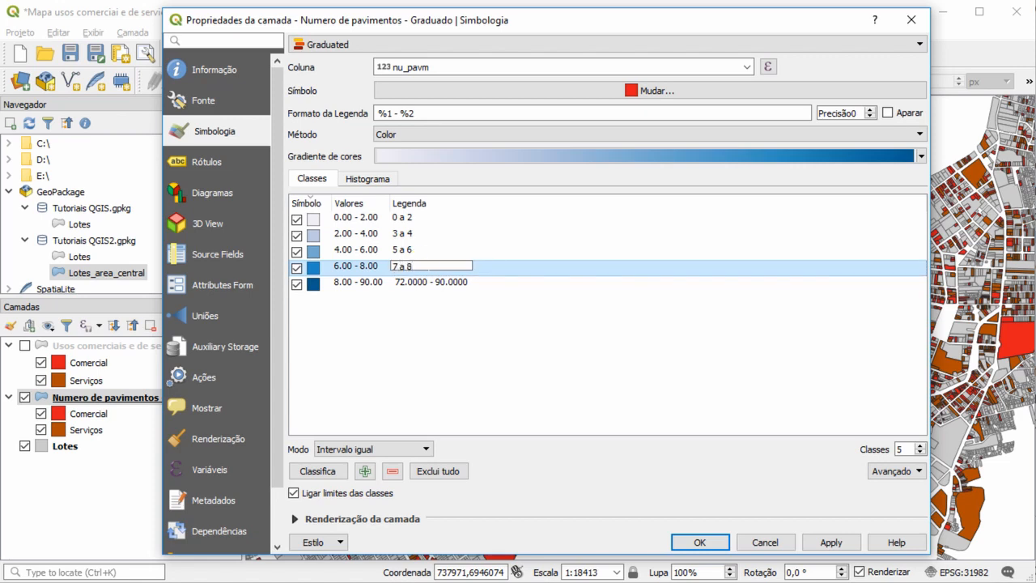
Step: Change the legend label of the last class to "maior que 8" and apply the graduated symbology to the layer
double_click(424, 280)
text(m)
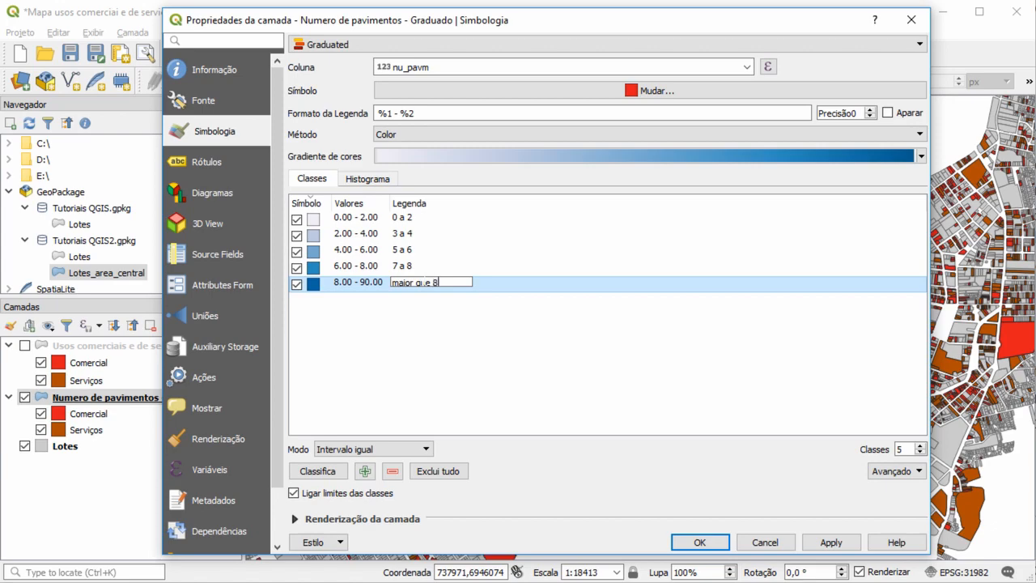
text(aior que 8)
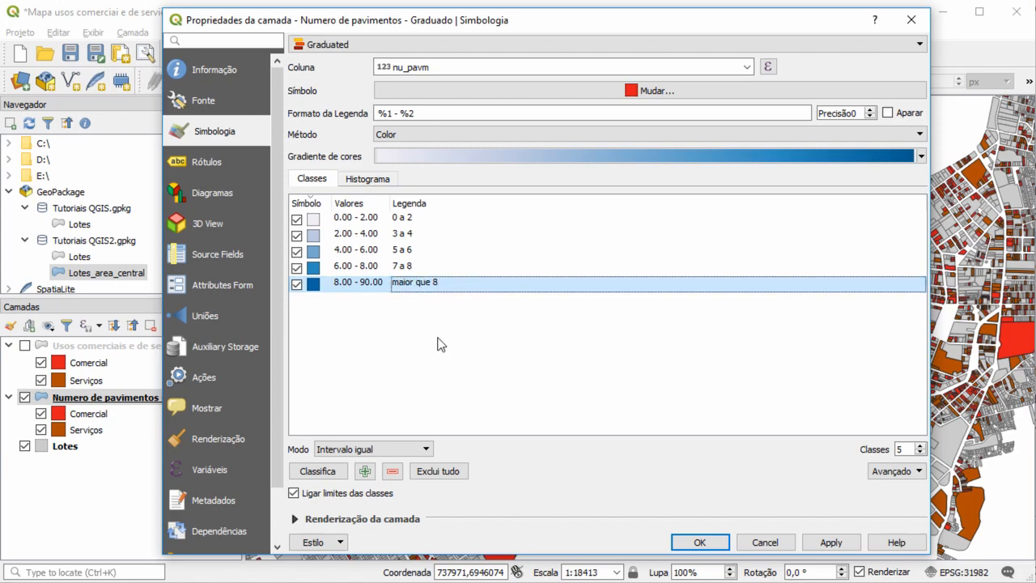
click(450, 299)
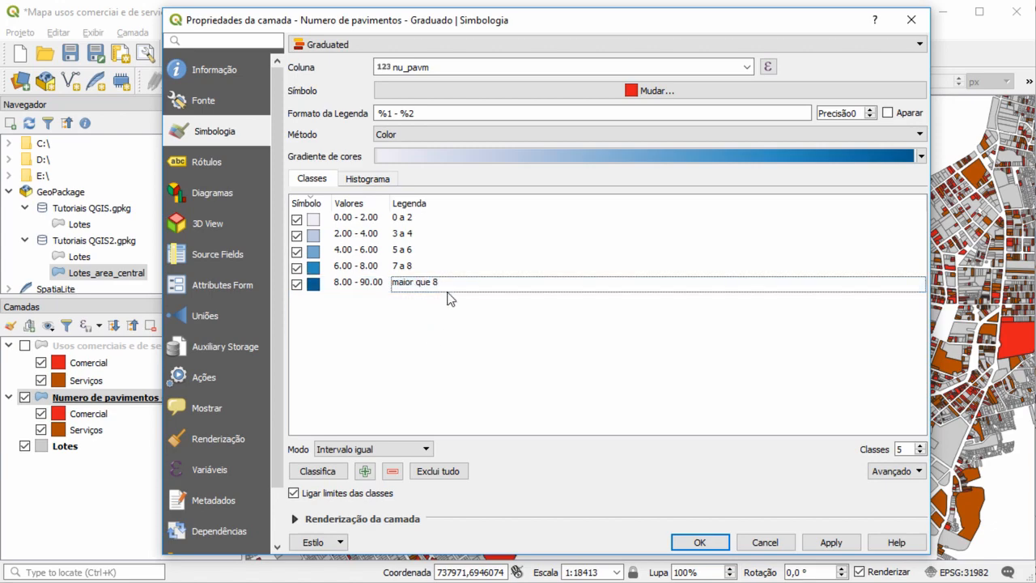
click(700, 542)
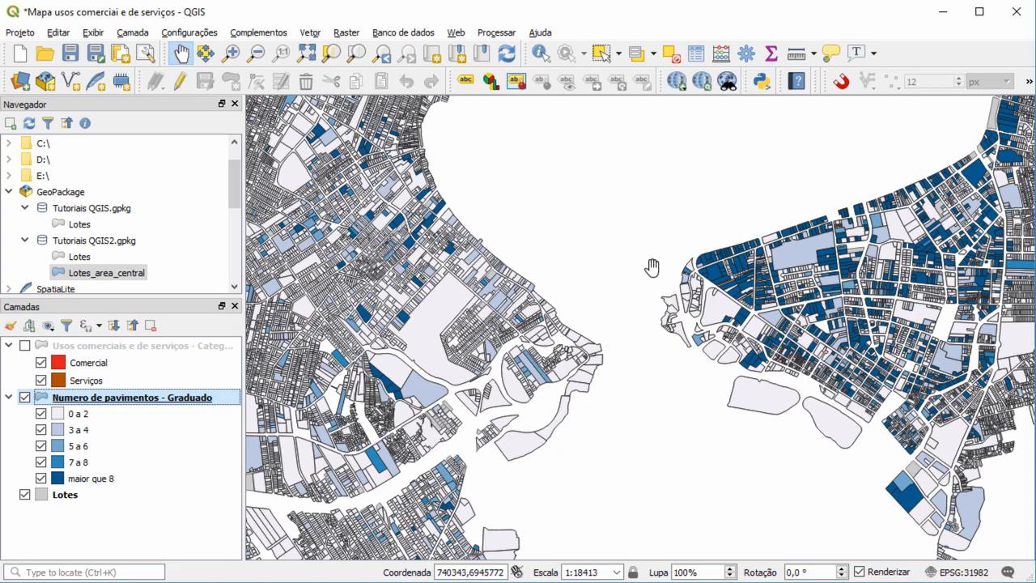
Step: Compare the commercial and service uses map with the number-of-floors map by alternating which of the two layers is visible over the base lots
drag(828, 345, 710, 386)
drag(641, 342, 682, 324)
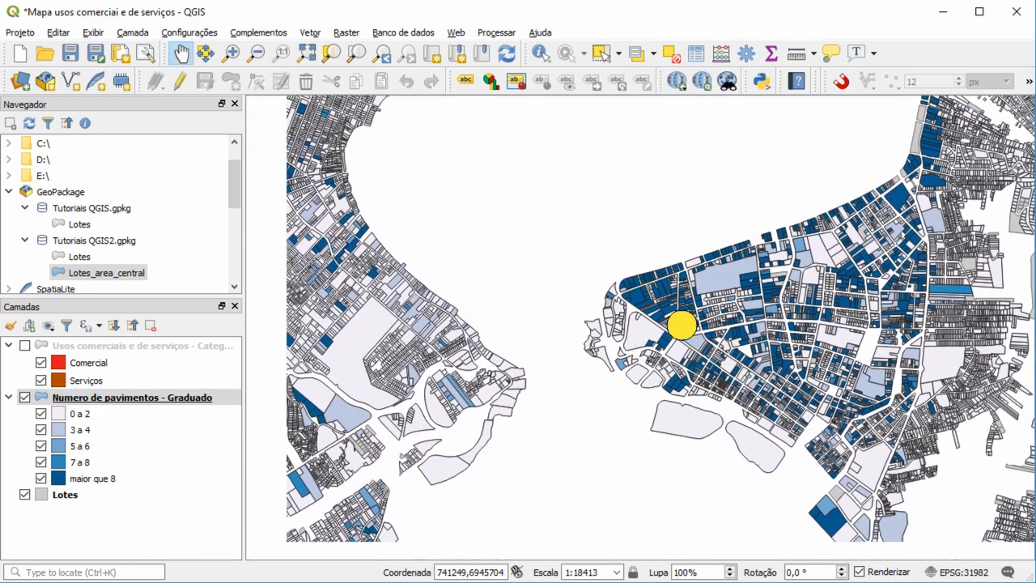
scroll(681, 324, down, 1)
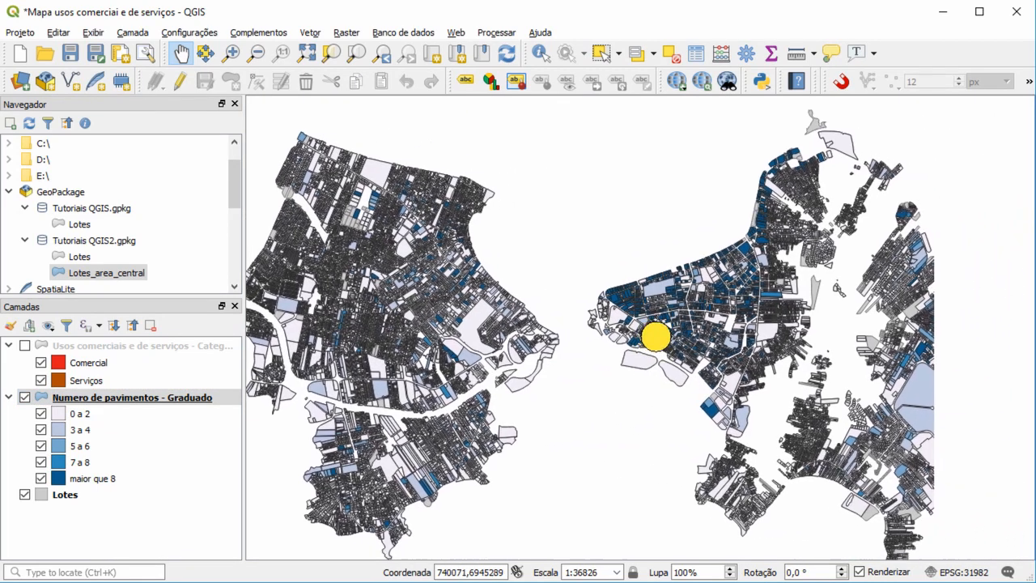
click(25, 346)
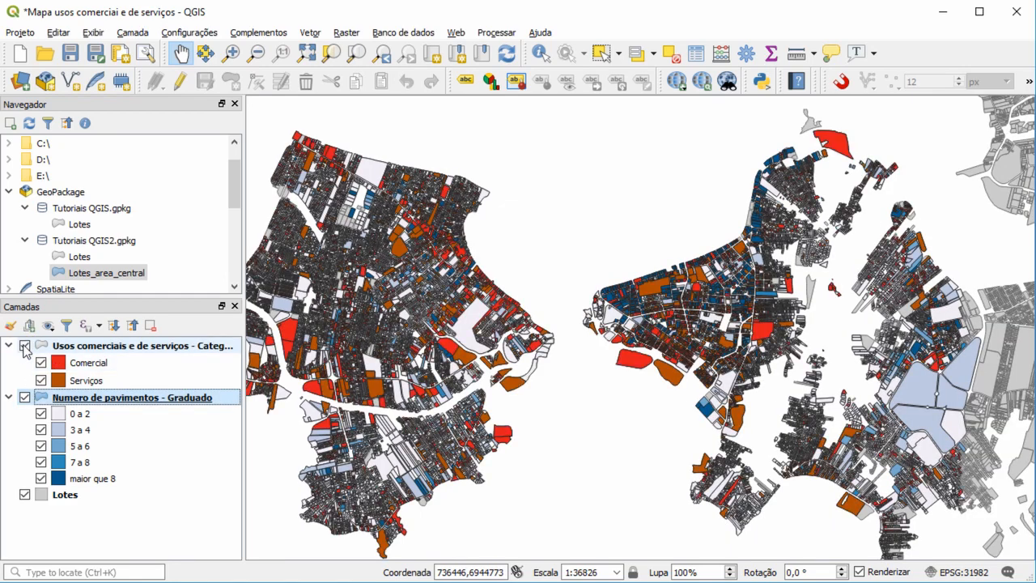
click(25, 398)
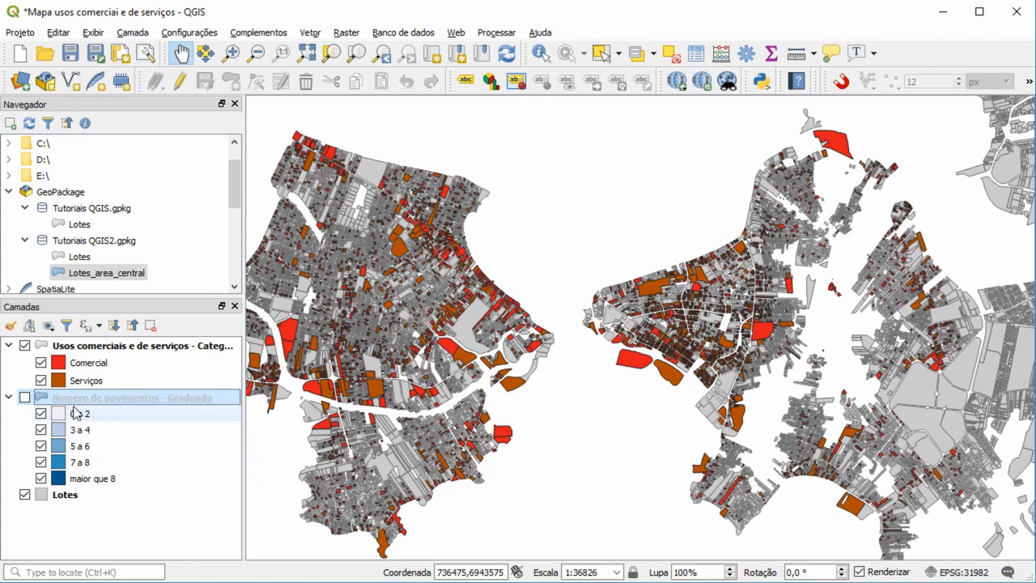
click(26, 346)
click(25, 398)
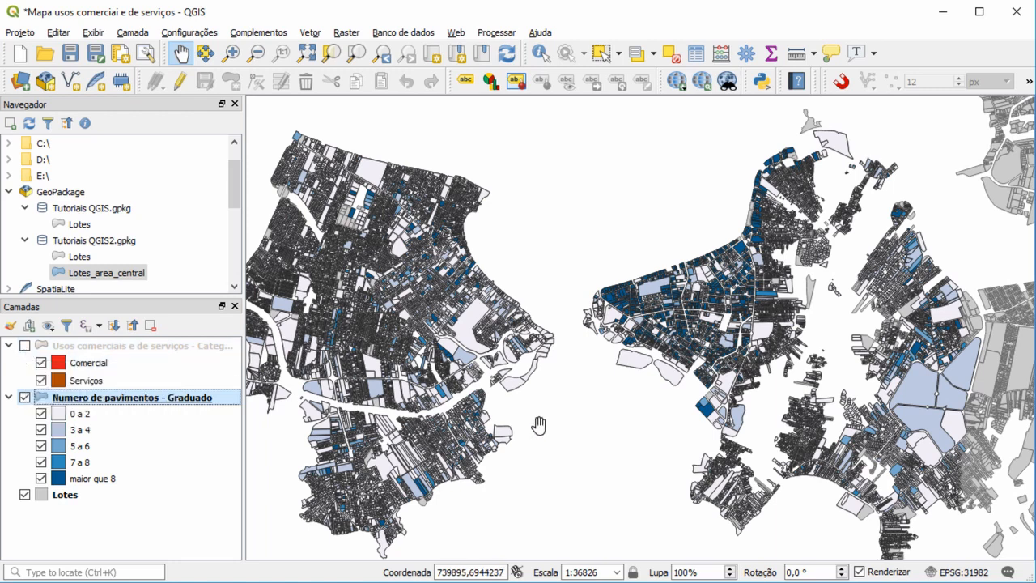
drag(667, 396, 652, 392)
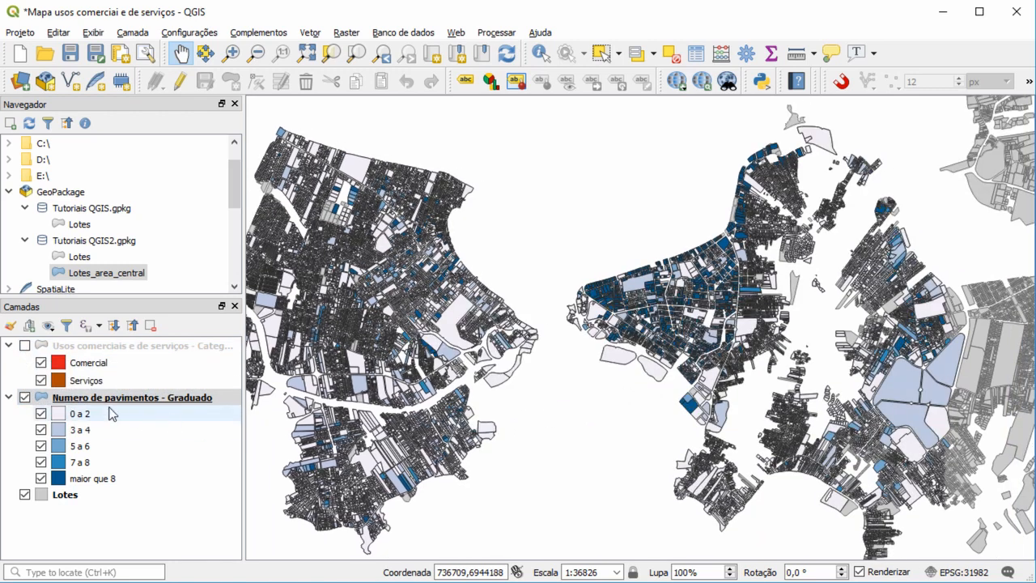